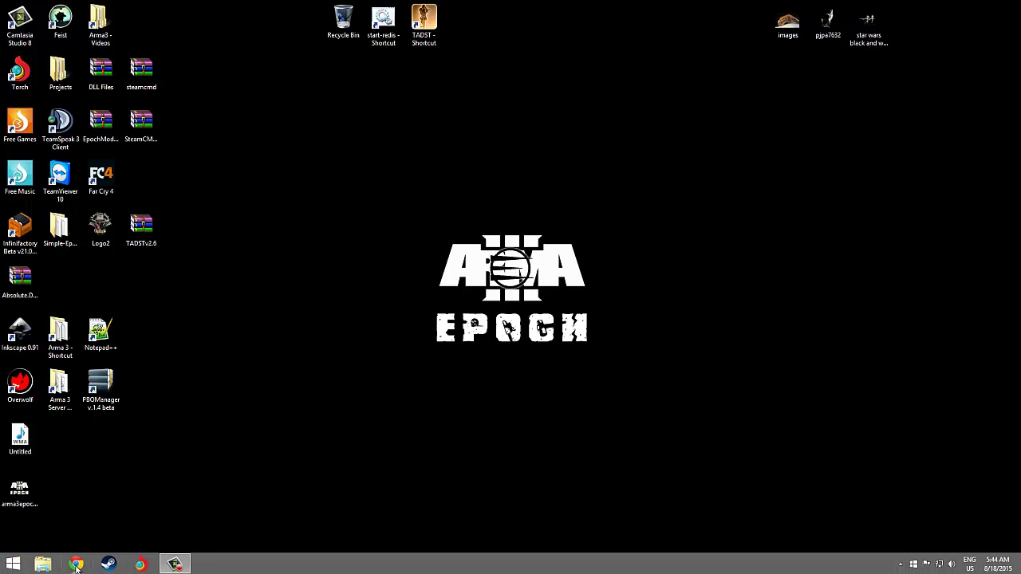
Step: Close the Facebook tab and load the Google homepage from the address bar
{"action": "left_click", "coordinate": [76, 567]}
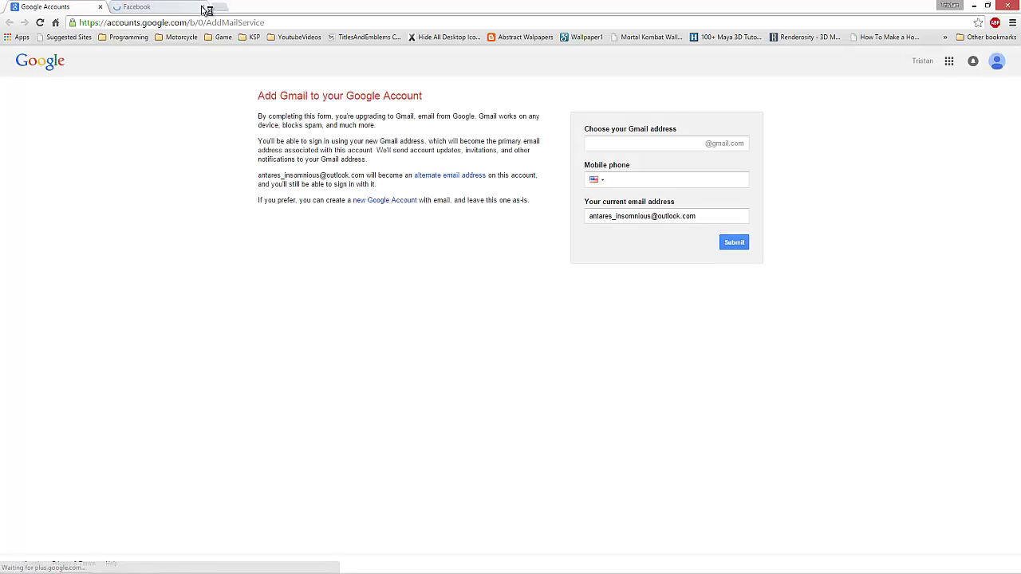
{"action": "left_click", "coordinate": [203, 8]}
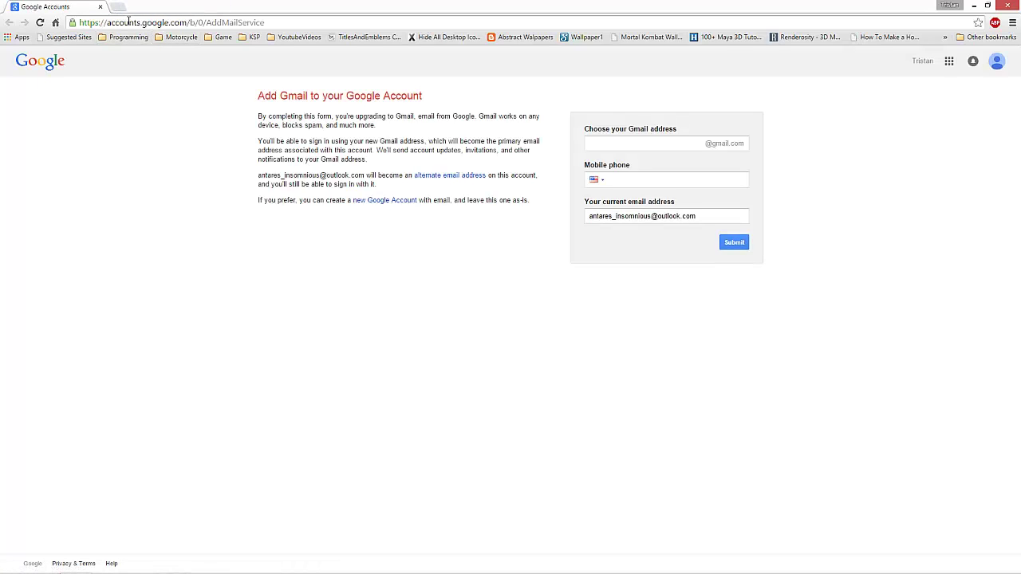
{"action": "left_click", "coordinate": [129, 23]}
{"action": "type", "text": "google.com"}
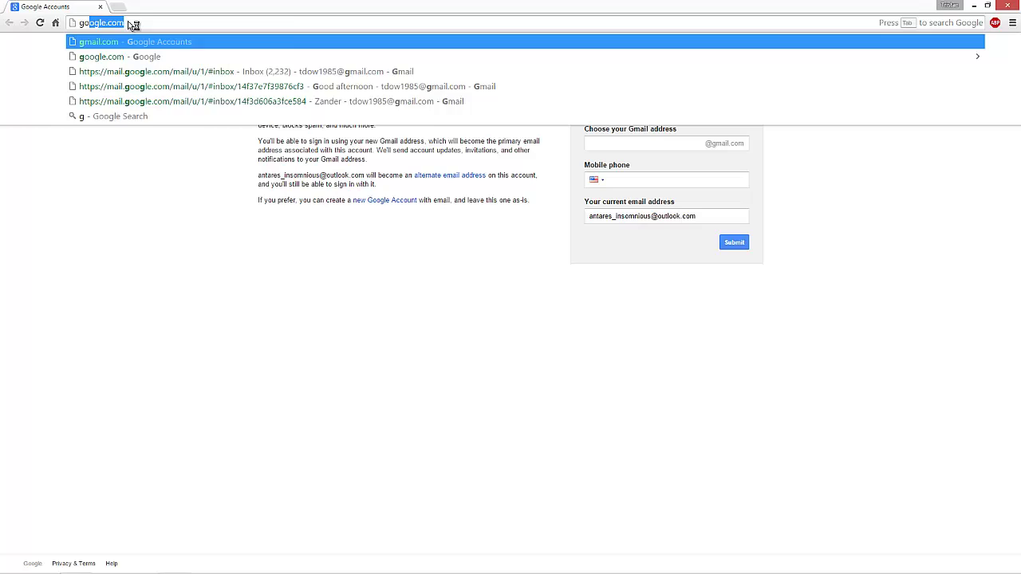
{"action": "key", "text": "Return"}
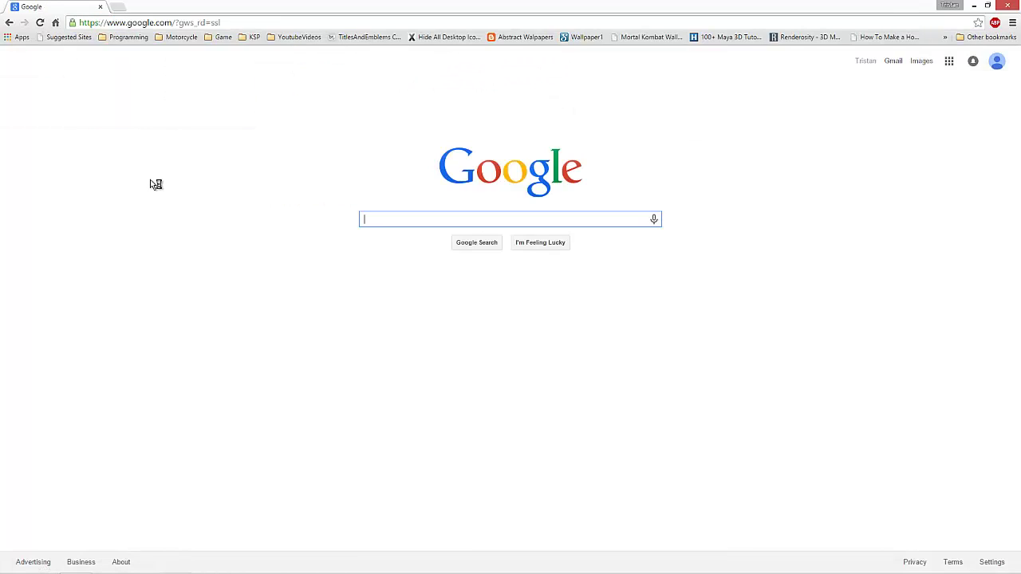
Step: Search Google for 'epoch arma 3' and view the Shopping results
{"action": "type", "text": "epoch "}
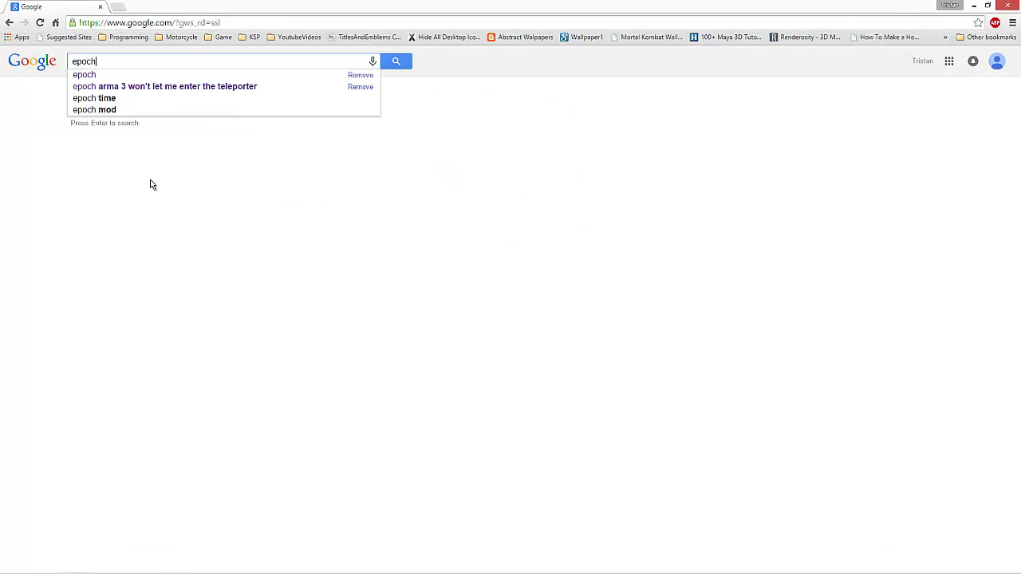
{"action": "type", "text": "arma 3"}
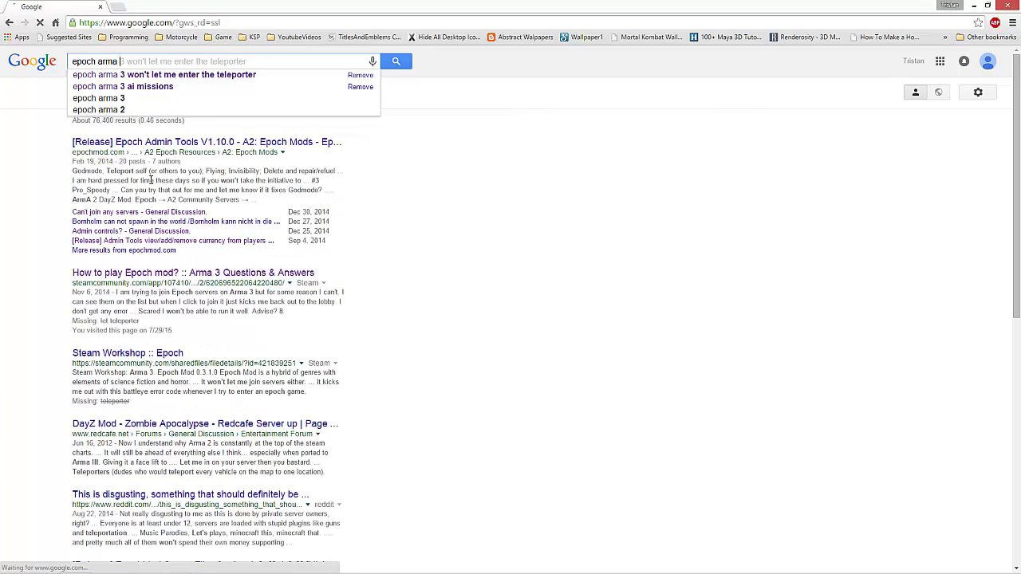
{"action": "key", "text": "Return"}
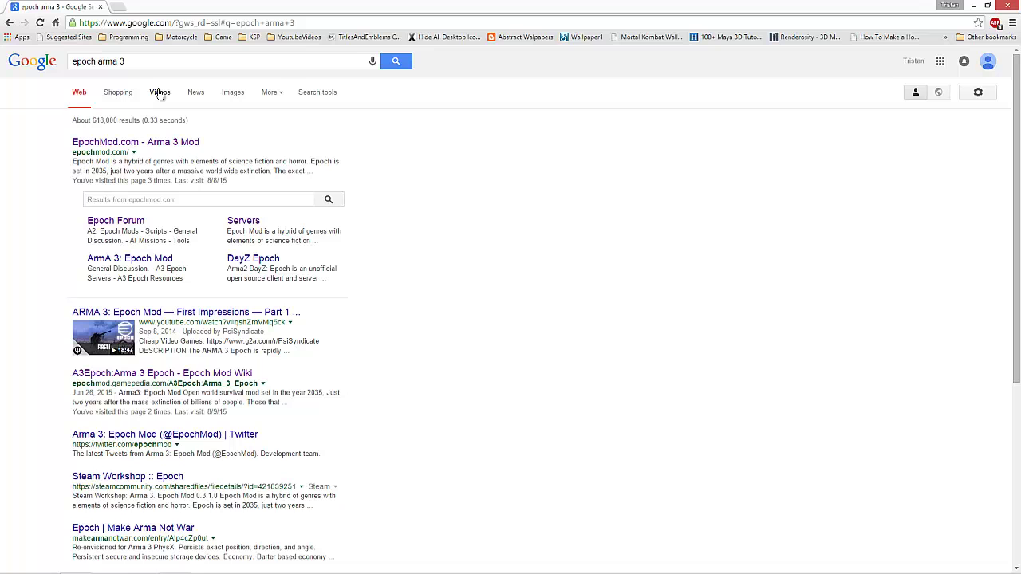
{"action": "left_click", "coordinate": [124, 94]}
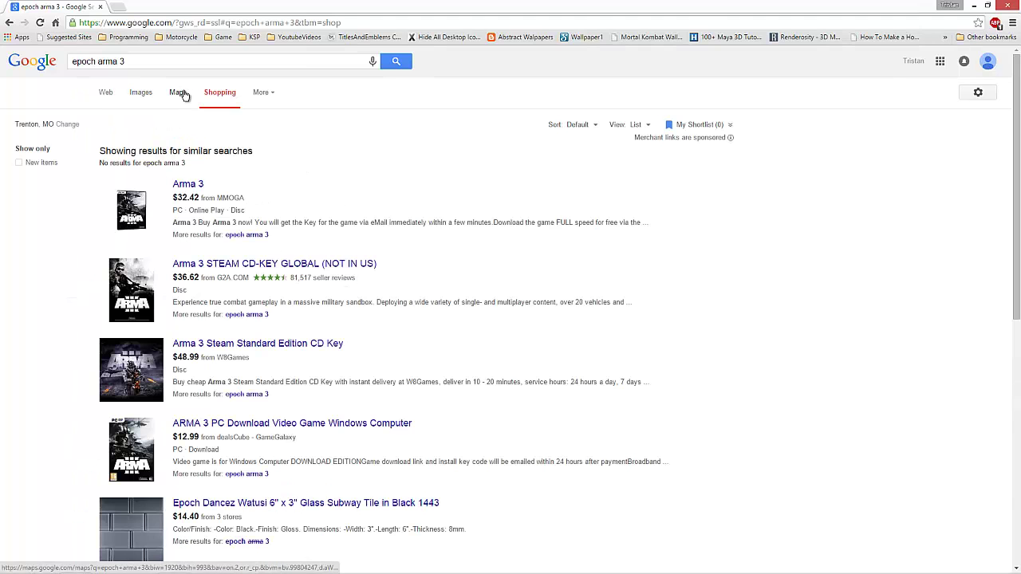
Step: Show image results for 'epoch arma 3' and preview the salvage metal crafting screenshot
{"action": "left_click", "coordinate": [146, 98]}
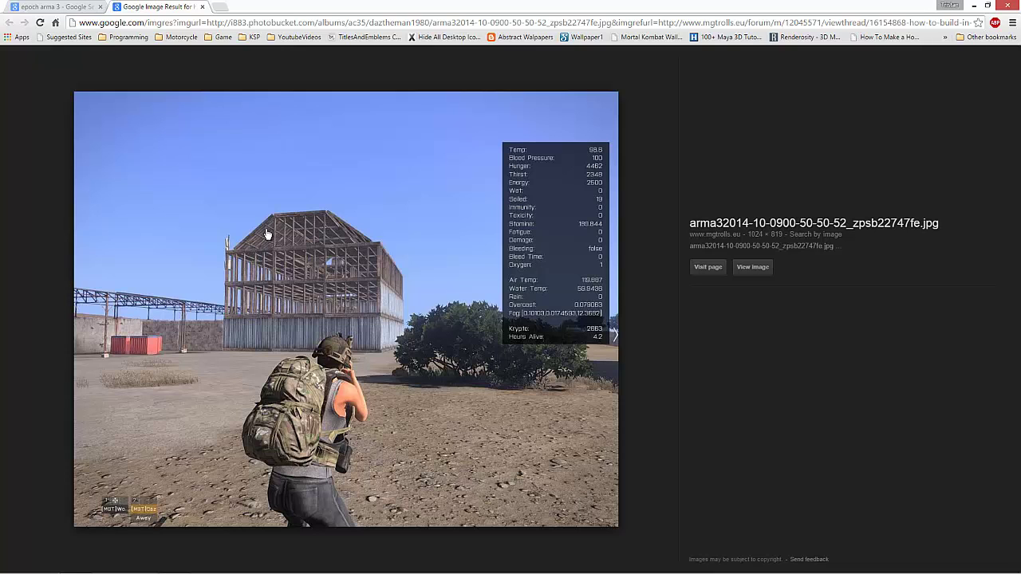
{"action": "left_click", "coordinate": [56, 6]}
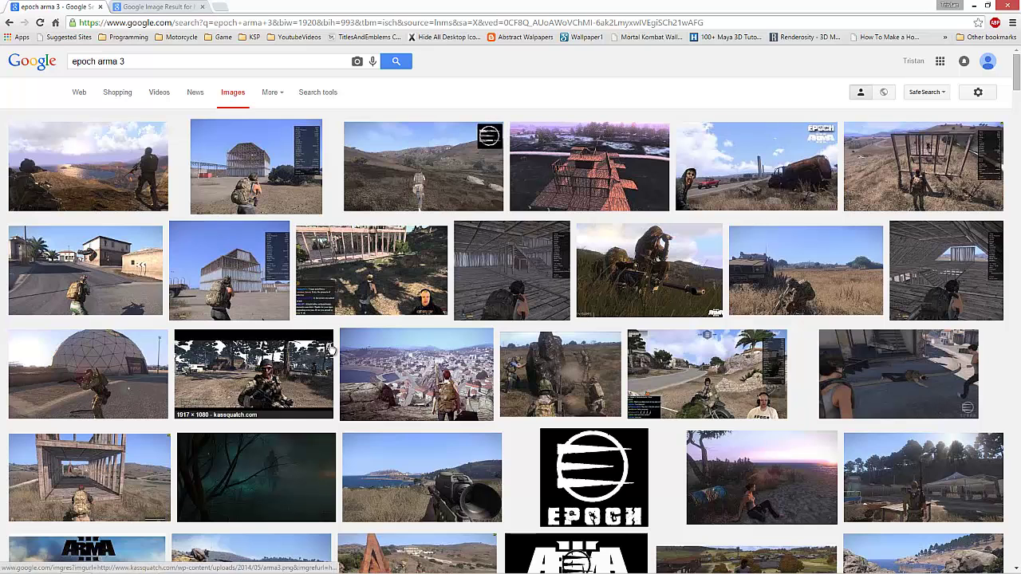
{"action": "left_click", "coordinate": [547, 379]}
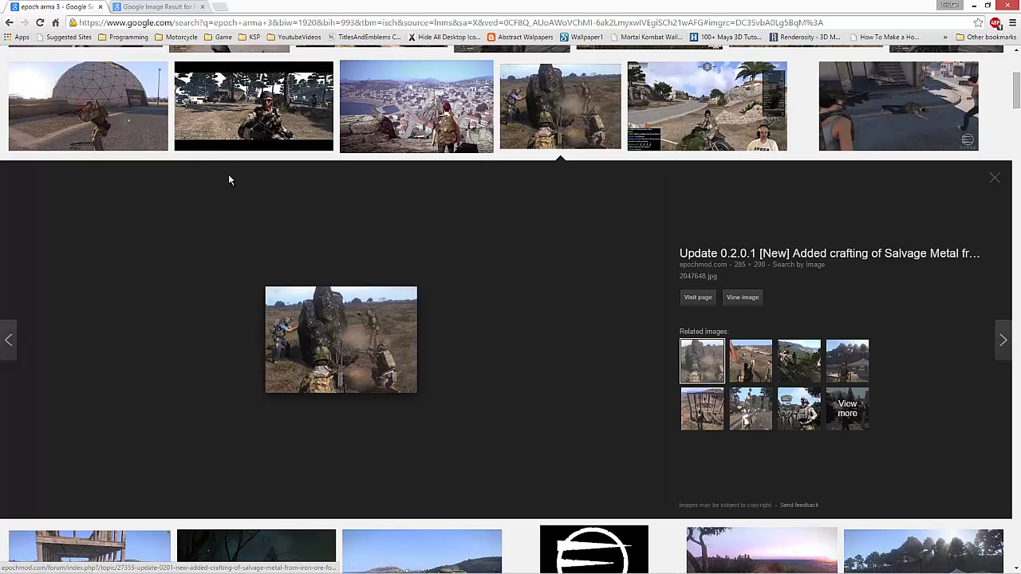
{"action": "left_click", "coordinate": [995, 177]}
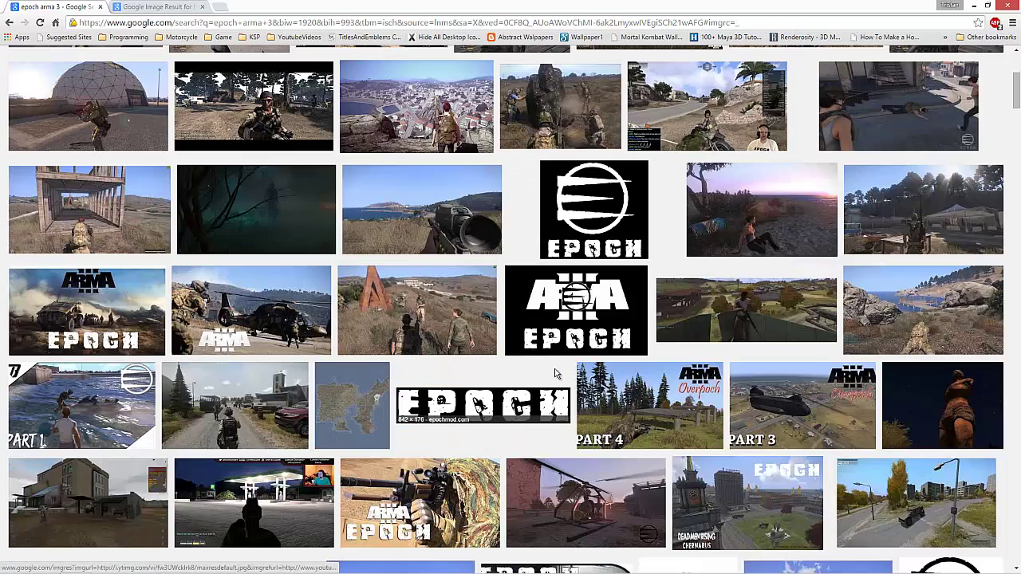
Step: Browse further down the image results and preview the Mod DB statue image
{"action": "scroll", "coordinate": [427, 381], "scroll_direction": "down", "scroll_amount": 3}
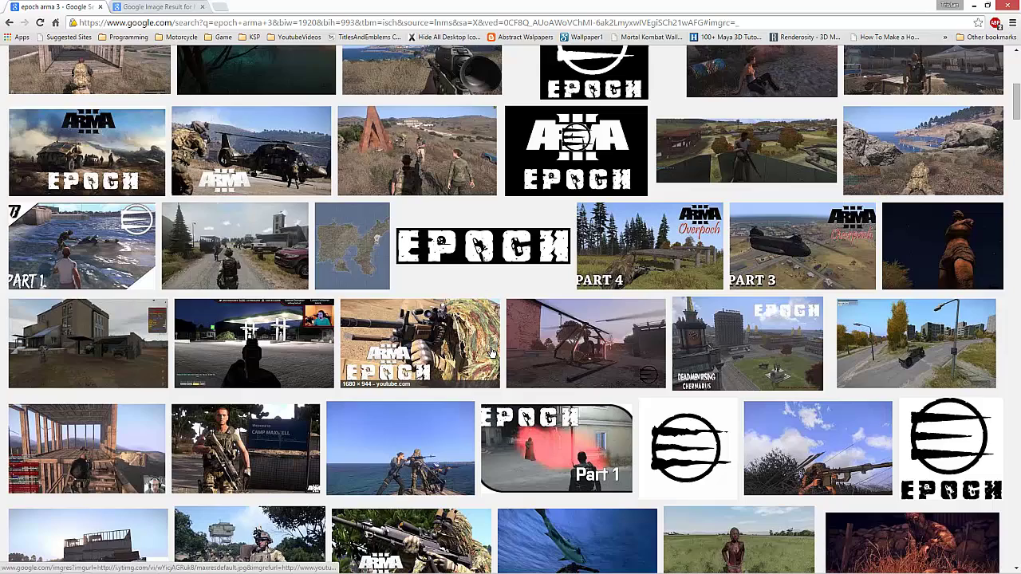
{"action": "scroll", "coordinate": [492, 352], "scroll_direction": "down", "scroll_amount": 3}
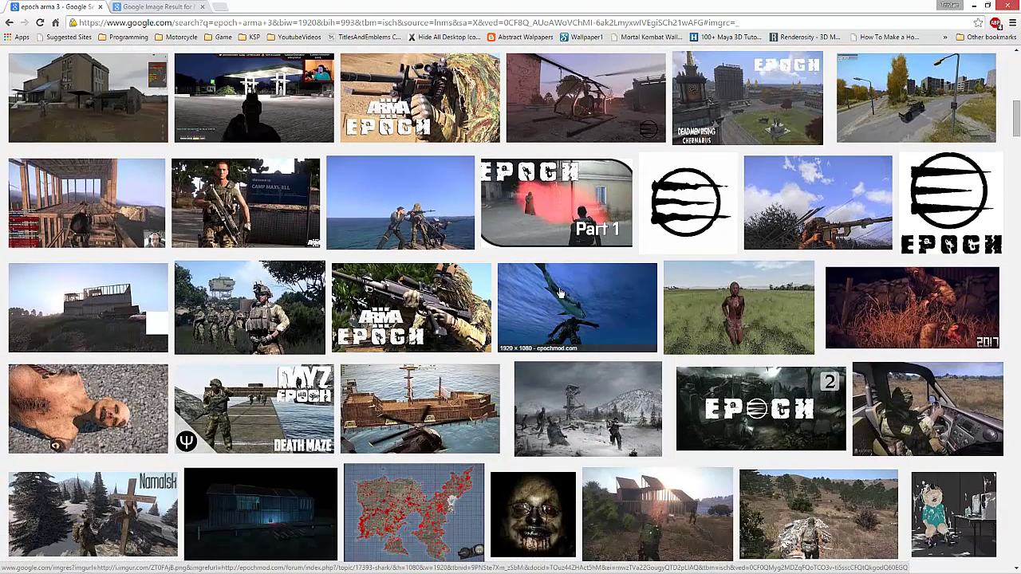
{"action": "scroll", "coordinate": [661, 363], "scroll_direction": "up", "scroll_amount": 3}
{"action": "scroll", "coordinate": [749, 274], "scroll_direction": "down", "scroll_amount": 3}
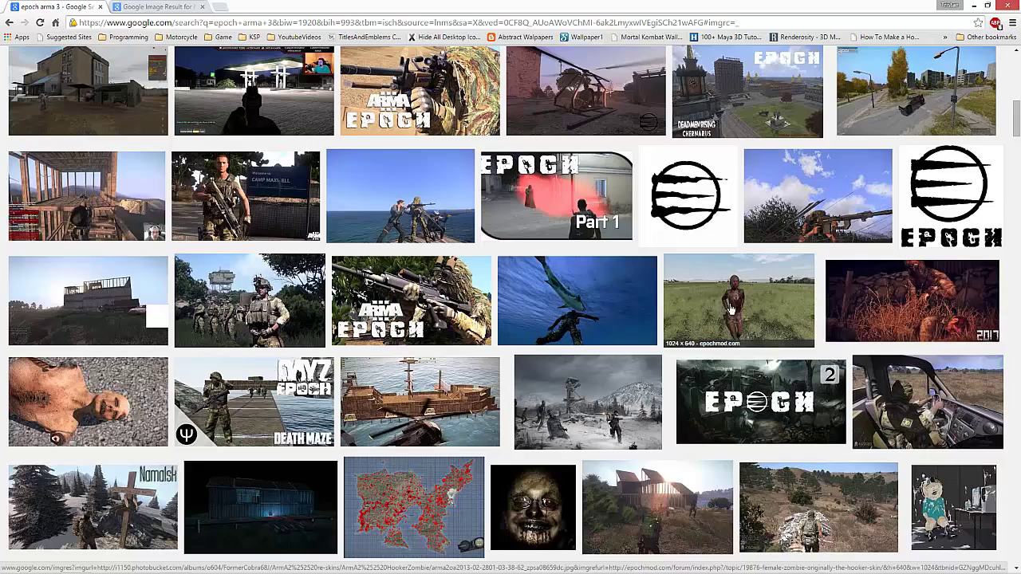
{"action": "scroll", "coordinate": [733, 311], "scroll_direction": "up", "scroll_amount": 3}
{"action": "left_click", "coordinate": [934, 219]}
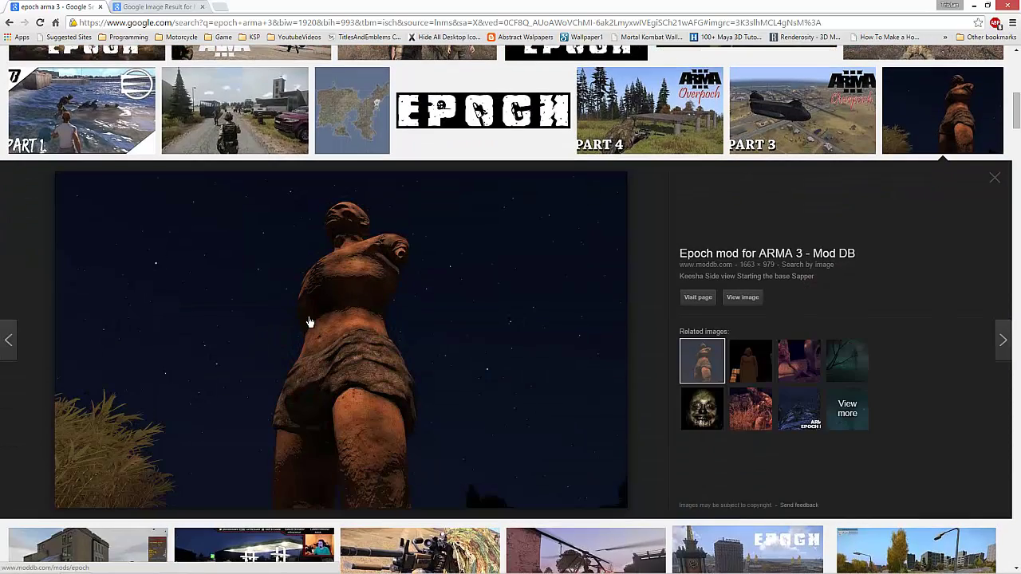
{"action": "left_click", "coordinate": [1000, 184]}
Step: Preview the Overpoch Part 4 image, then open the Arma 3 Epoch - NEWS zombie image
{"action": "scroll", "coordinate": [639, 232], "scroll_direction": "up", "scroll_amount": 1}
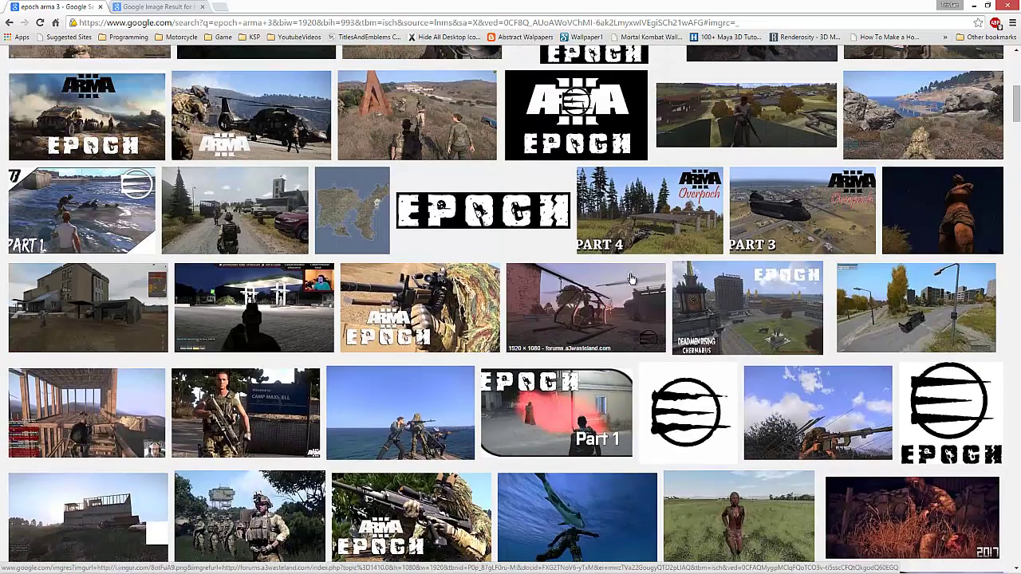
{"action": "left_click", "coordinate": [639, 232]}
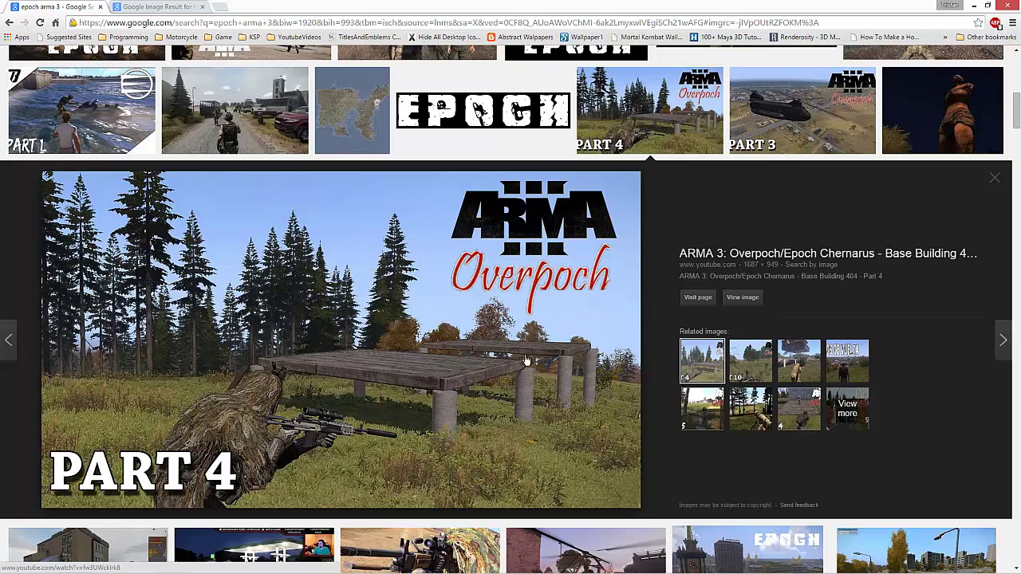
{"action": "left_click", "coordinate": [993, 176]}
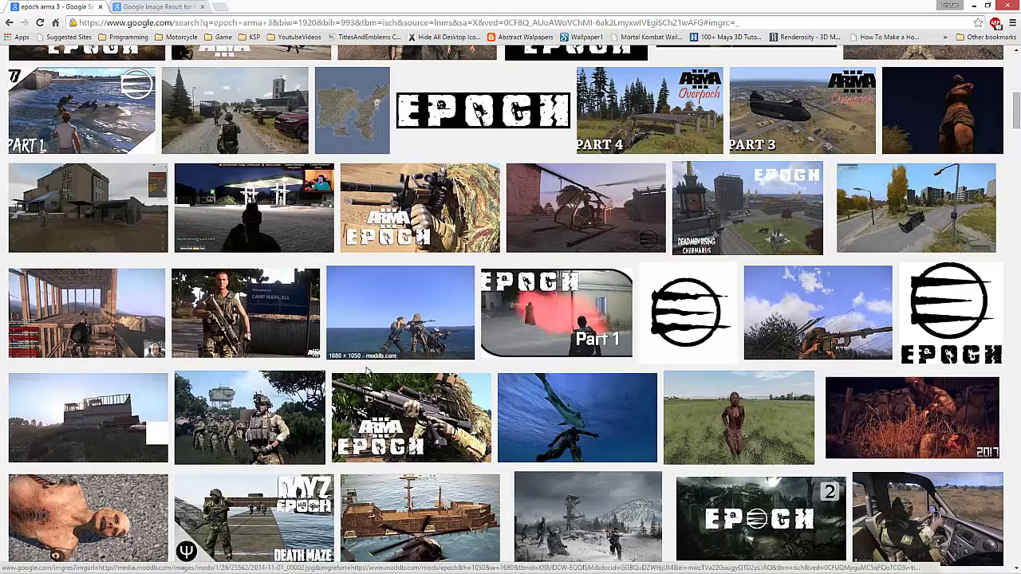
{"action": "scroll", "coordinate": [330, 375], "scroll_direction": "down", "scroll_amount": 2}
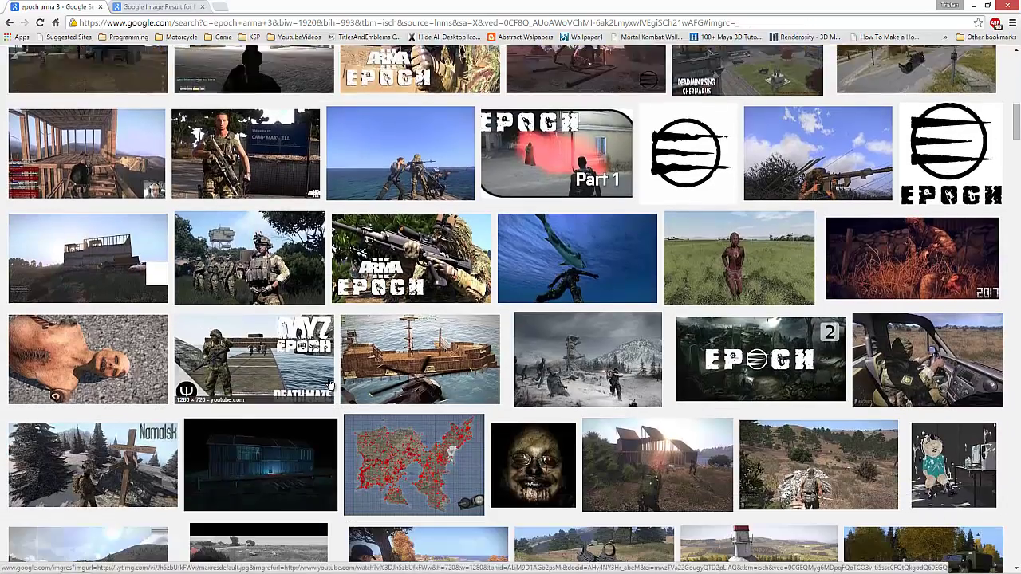
{"action": "scroll", "coordinate": [329, 385], "scroll_direction": "down", "scroll_amount": 1}
{"action": "left_click", "coordinate": [119, 339]}
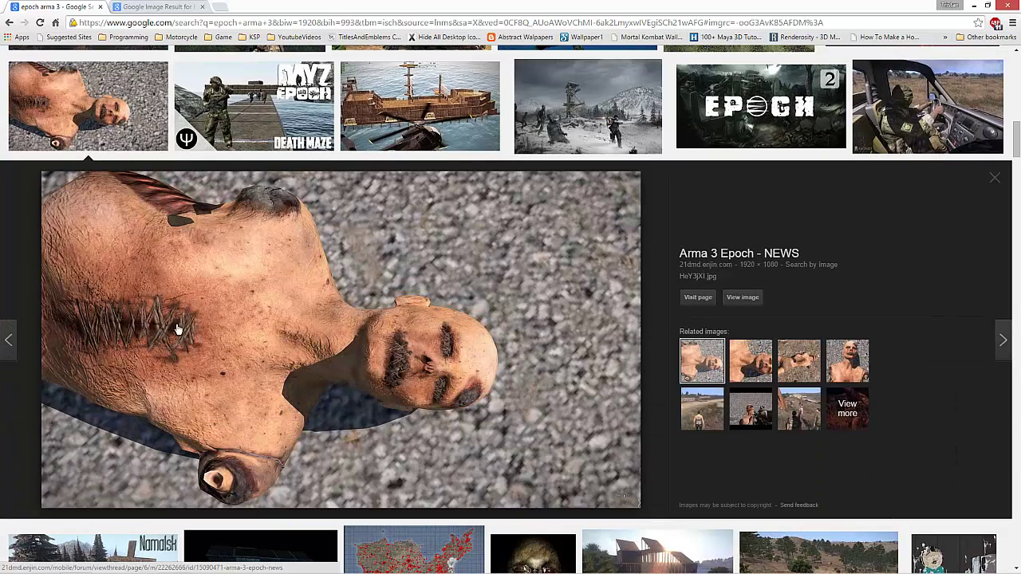
{"action": "left_click", "coordinate": [1000, 180]}
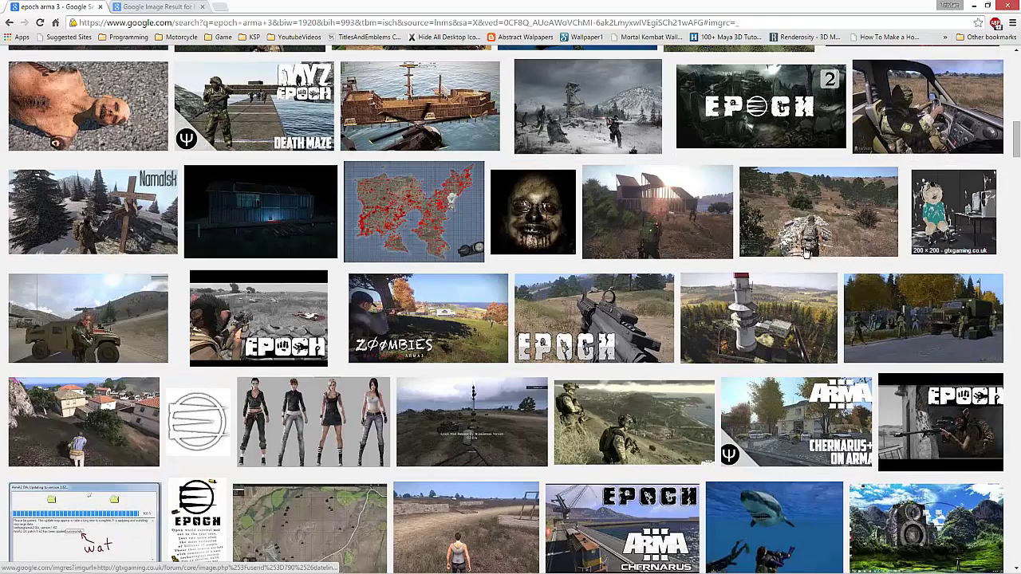
{"action": "left_click", "coordinate": [666, 207]}
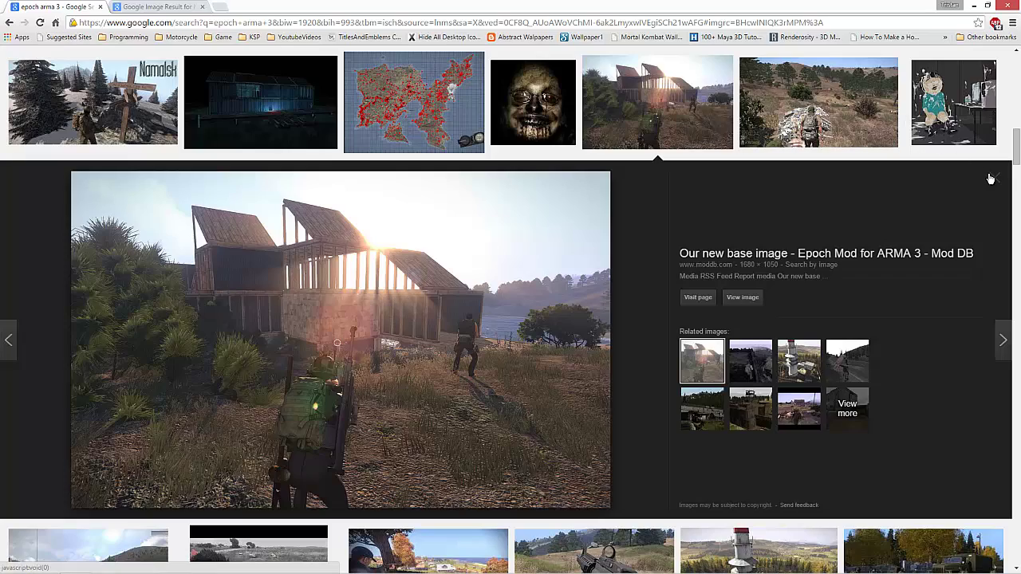
{"action": "left_click", "coordinate": [989, 178]}
{"action": "scroll", "coordinate": [698, 269], "scroll_direction": "down", "scroll_amount": 2}
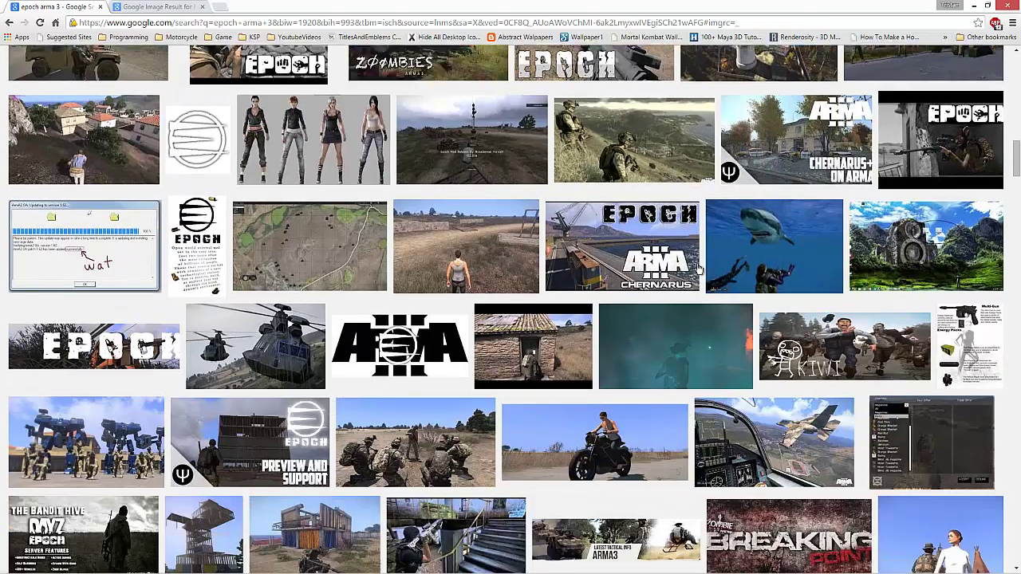
{"action": "scroll", "coordinate": [698, 270], "scroll_direction": "down", "scroll_amount": 3}
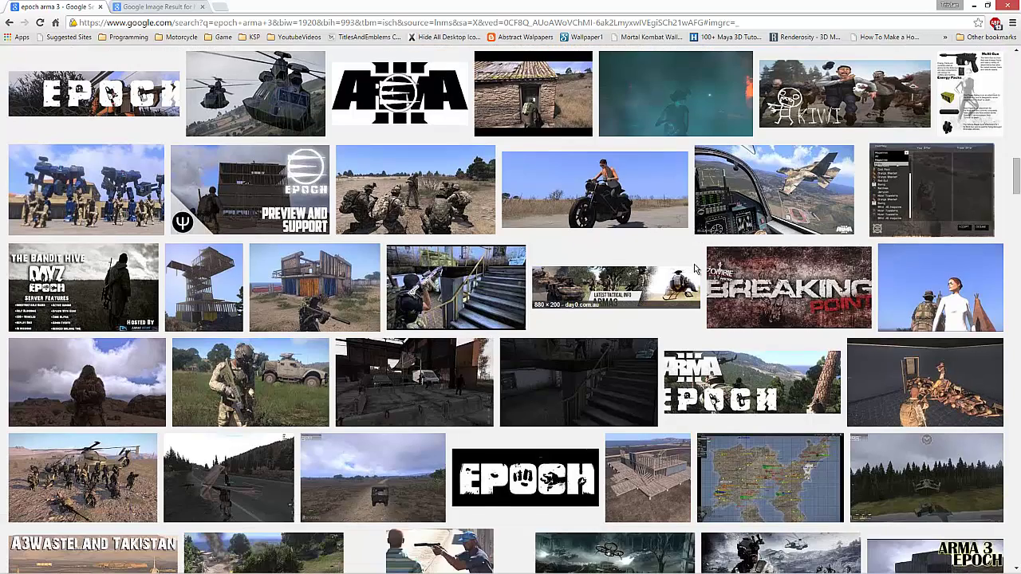
{"action": "scroll", "coordinate": [695, 269], "scroll_direction": "down", "scroll_amount": 3}
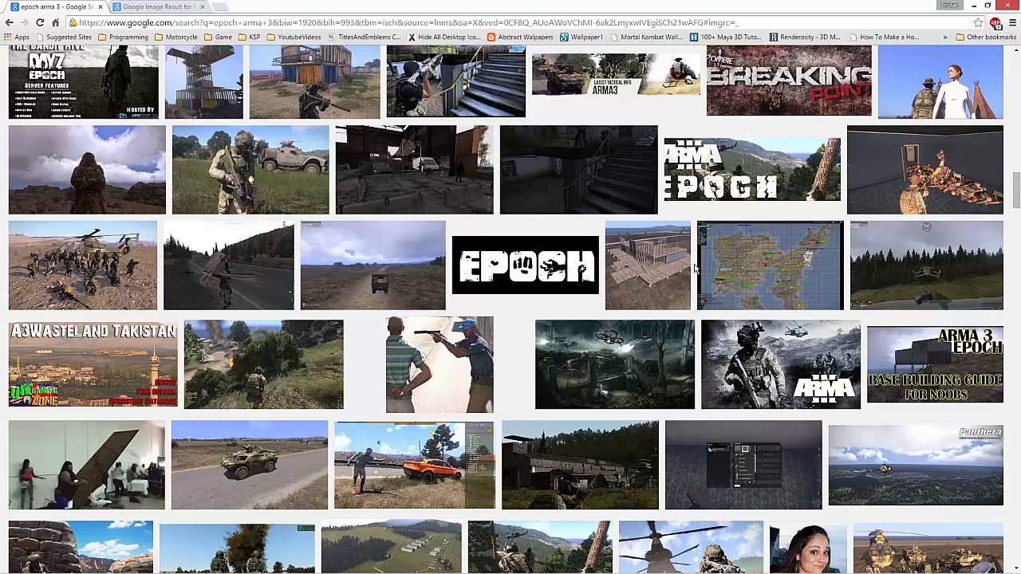
{"action": "scroll", "coordinate": [694, 269], "scroll_direction": "down", "scroll_amount": 1}
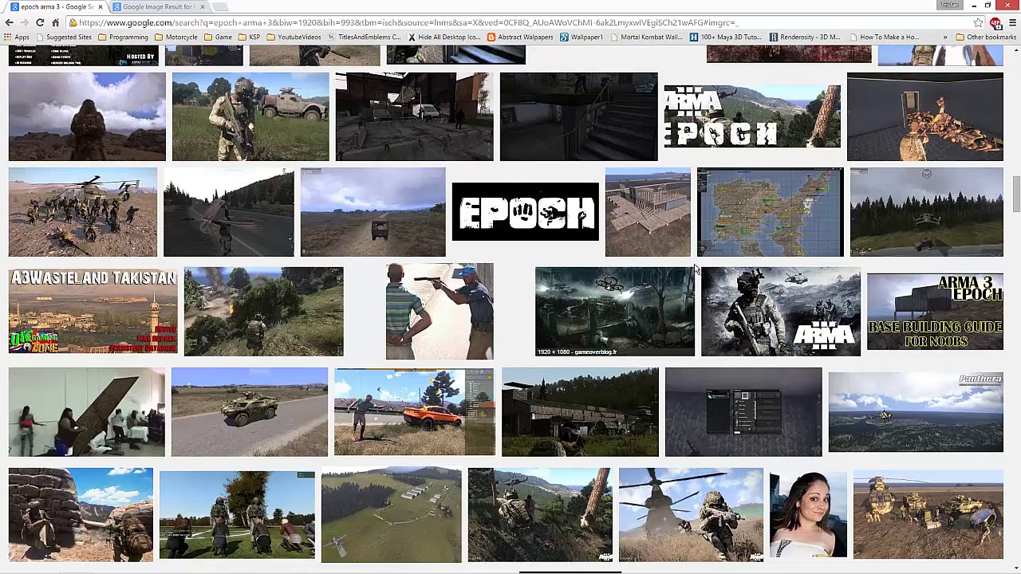
{"action": "scroll", "coordinate": [695, 269], "scroll_direction": "down", "scroll_amount": 3}
{"action": "scroll", "coordinate": [694, 270], "scroll_direction": "down", "scroll_amount": 3}
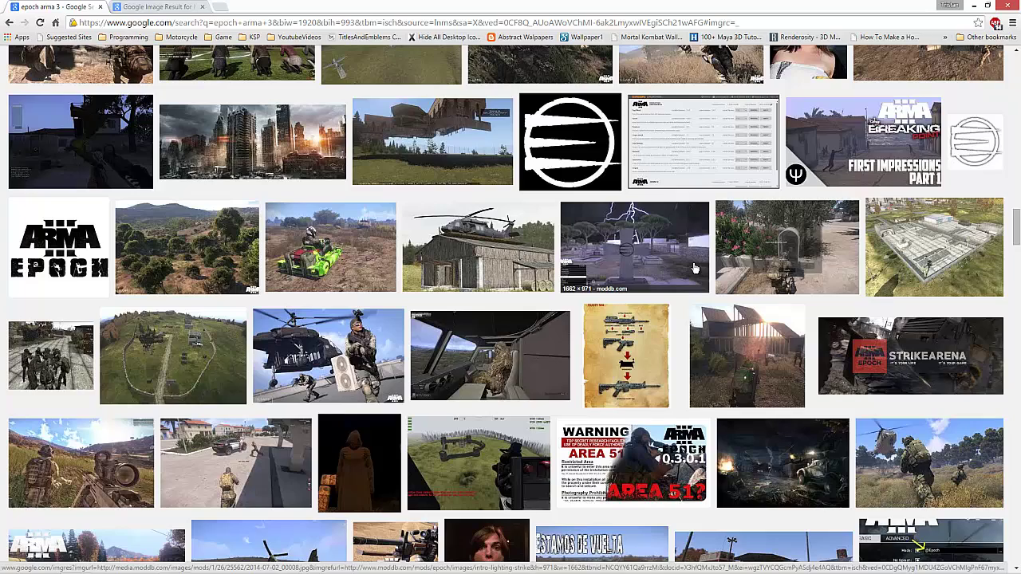
{"action": "scroll", "coordinate": [695, 270], "scroll_direction": "down", "scroll_amount": 3}
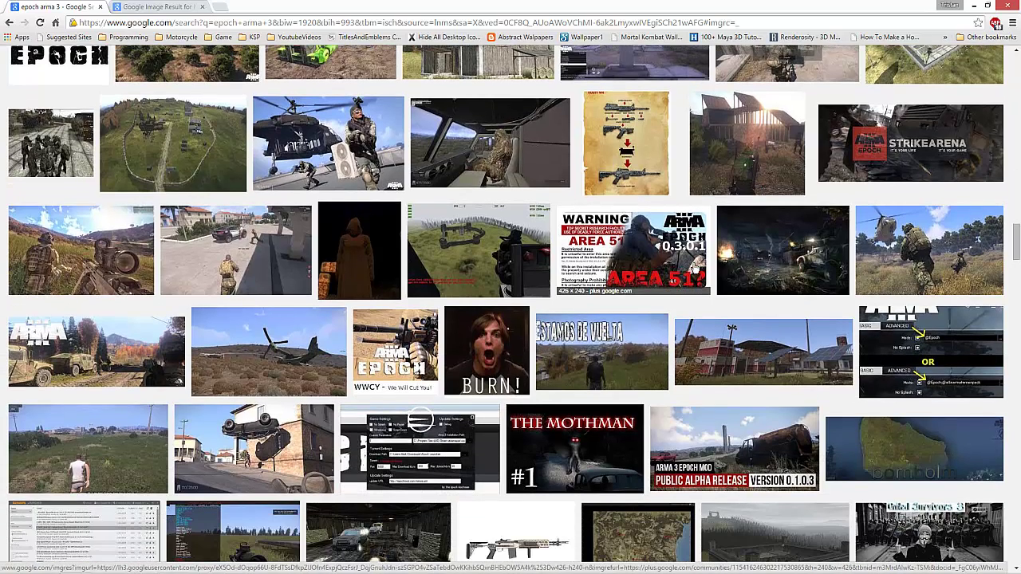
{"action": "scroll", "coordinate": [695, 269], "scroll_direction": "down", "scroll_amount": 2}
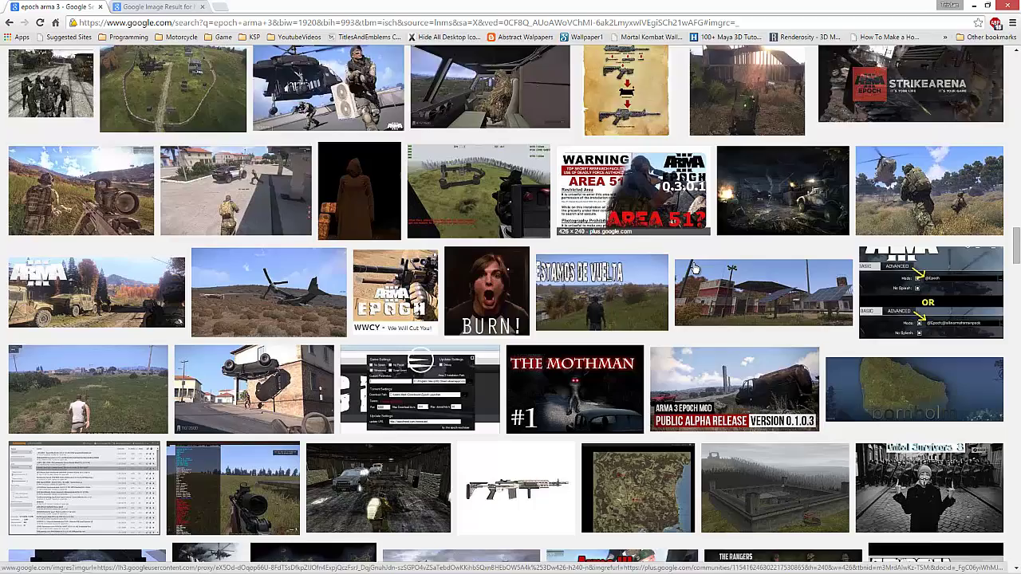
{"action": "scroll", "coordinate": [695, 269], "scroll_direction": "down", "scroll_amount": 2}
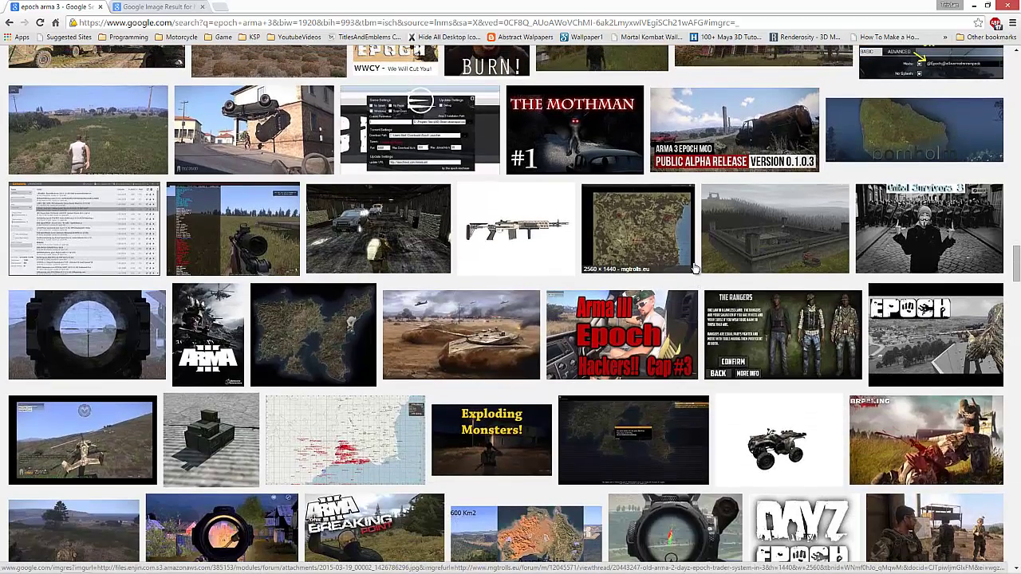
{"action": "scroll", "coordinate": [694, 269], "scroll_direction": "down", "scroll_amount": 2}
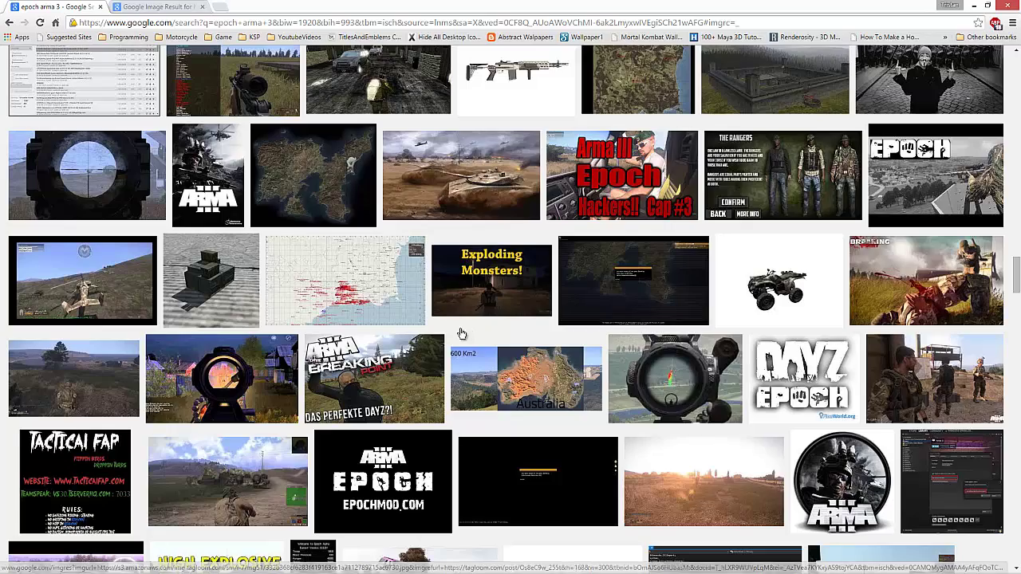
{"action": "scroll", "coordinate": [458, 335], "scroll_direction": "down", "scroll_amount": 3}
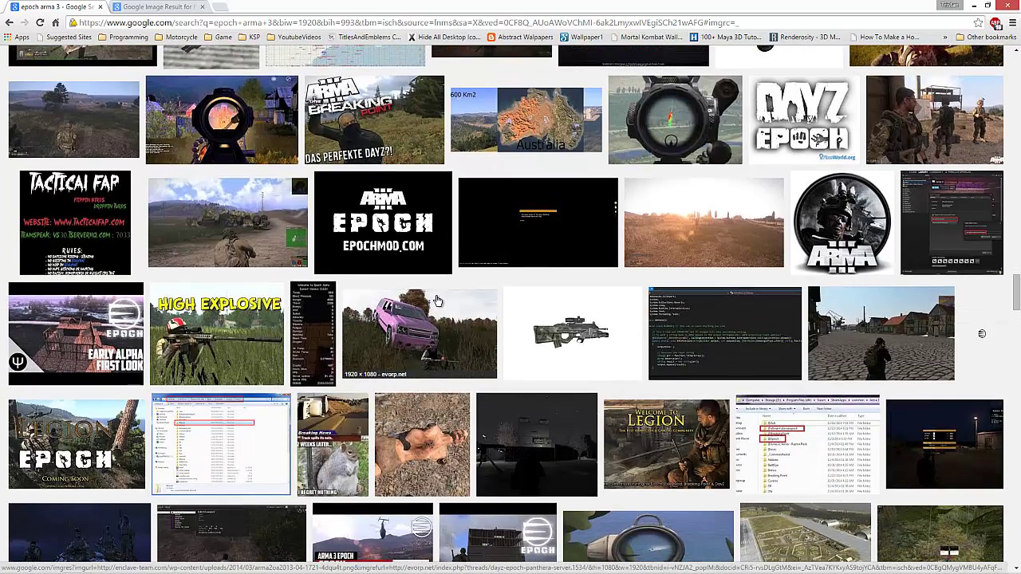
{"action": "scroll", "coordinate": [430, 319], "scroll_direction": "down", "scroll_amount": 3}
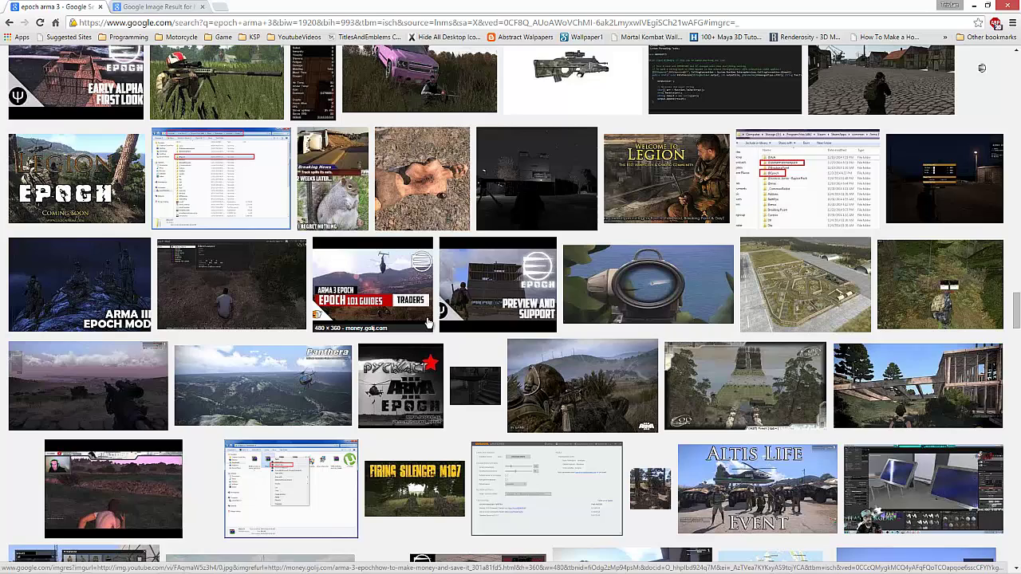
{"action": "scroll", "coordinate": [428, 321], "scroll_direction": "down", "scroll_amount": 4}
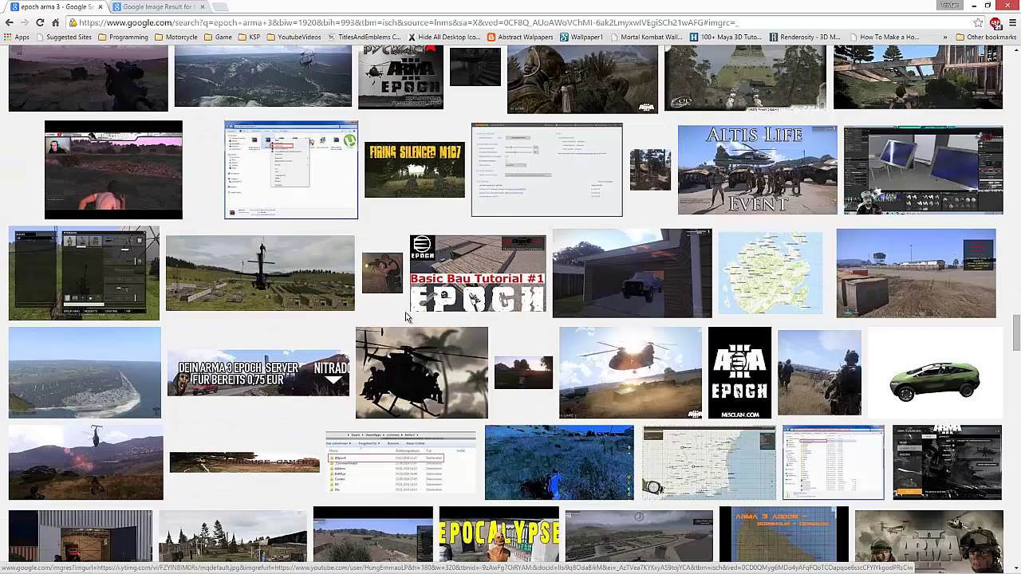
{"action": "scroll", "coordinate": [407, 317], "scroll_direction": "down", "scroll_amount": 1}
{"action": "scroll", "coordinate": [407, 317], "scroll_direction": "down", "scroll_amount": 3}
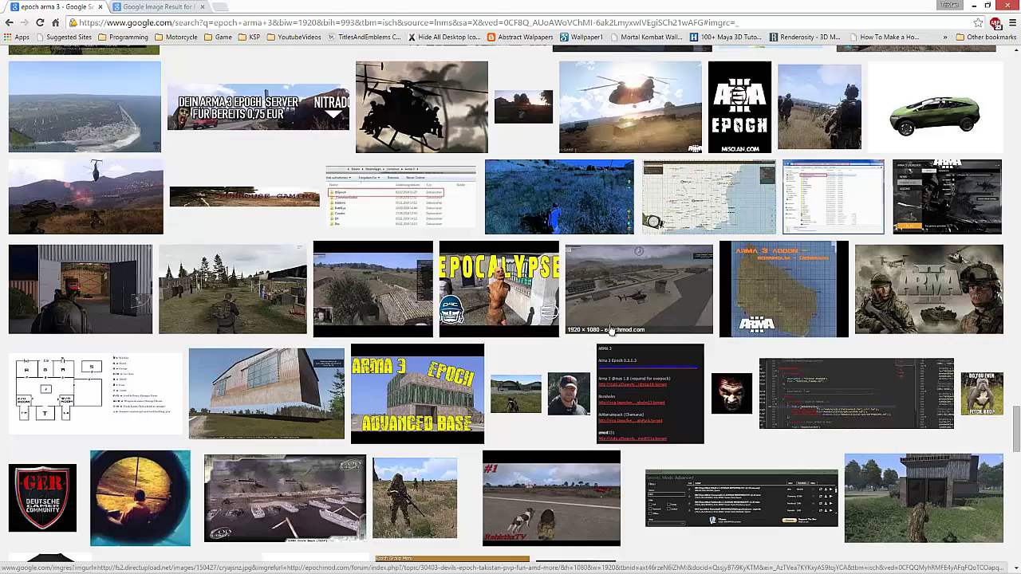
{"action": "scroll", "coordinate": [436, 351], "scroll_direction": "up", "scroll_amount": 9}
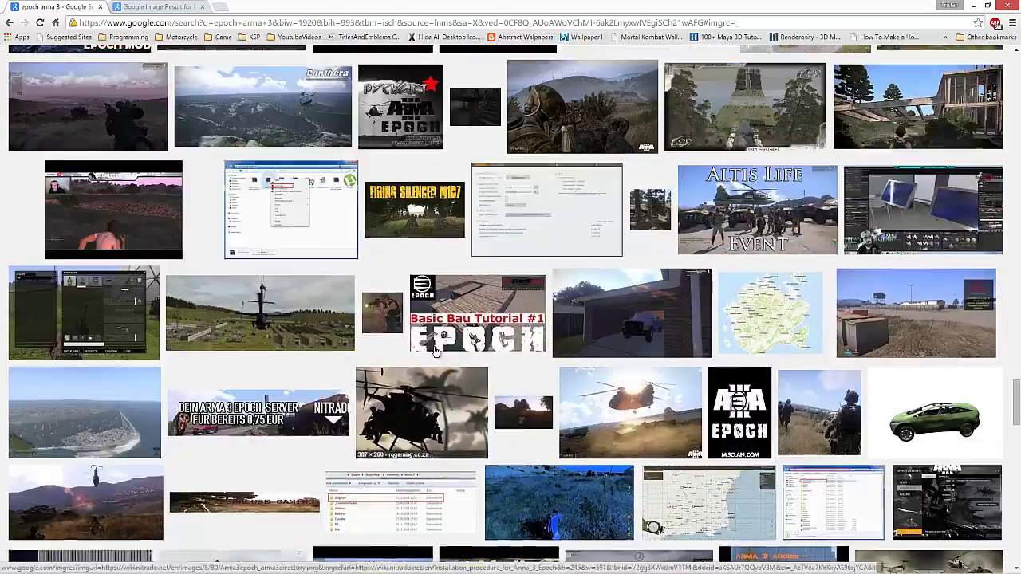
{"action": "scroll", "coordinate": [435, 351], "scroll_direction": "up", "scroll_amount": 5}
{"action": "scroll", "coordinate": [436, 351], "scroll_direction": "up", "scroll_amount": 5}
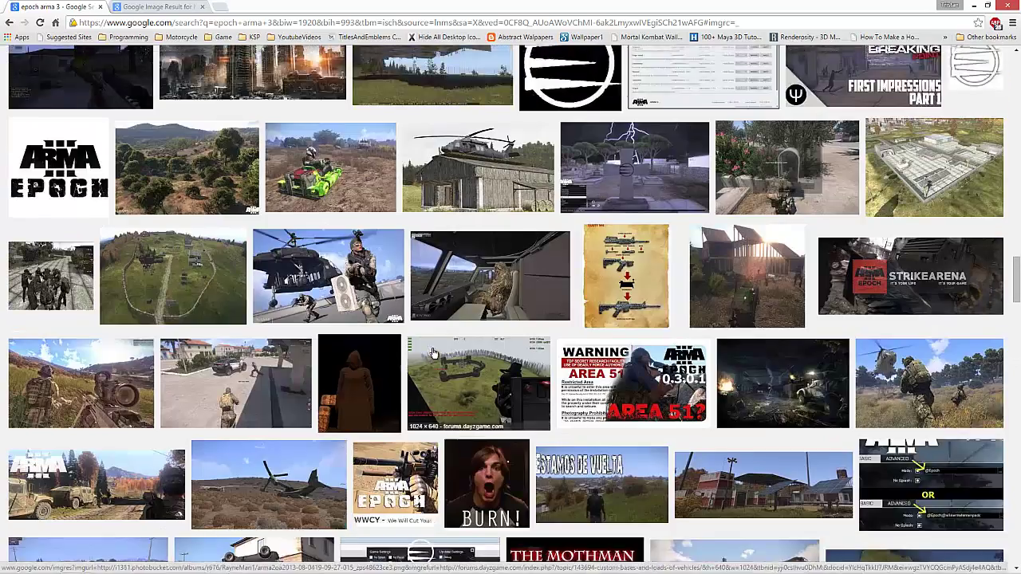
{"action": "scroll", "coordinate": [433, 354], "scroll_direction": "up", "scroll_amount": 10}
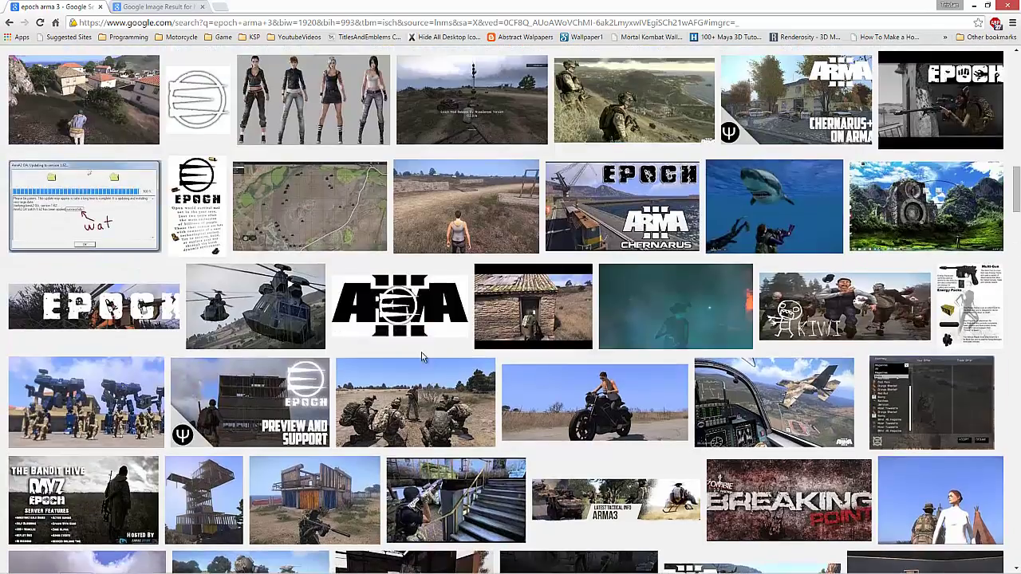
{"action": "scroll", "coordinate": [423, 359], "scroll_direction": "up", "scroll_amount": 5}
{"action": "scroll", "coordinate": [423, 358], "scroll_direction": "down", "scroll_amount": 2}
{"action": "scroll", "coordinate": [423, 359], "scroll_direction": "up", "scroll_amount": 10}
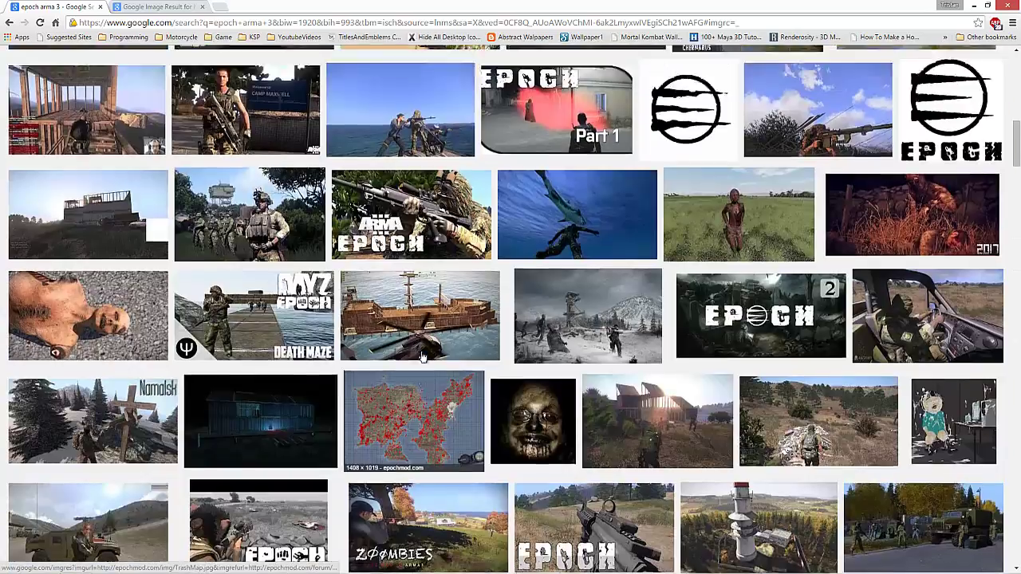
{"action": "scroll", "coordinate": [423, 357], "scroll_direction": "up", "scroll_amount": 3}
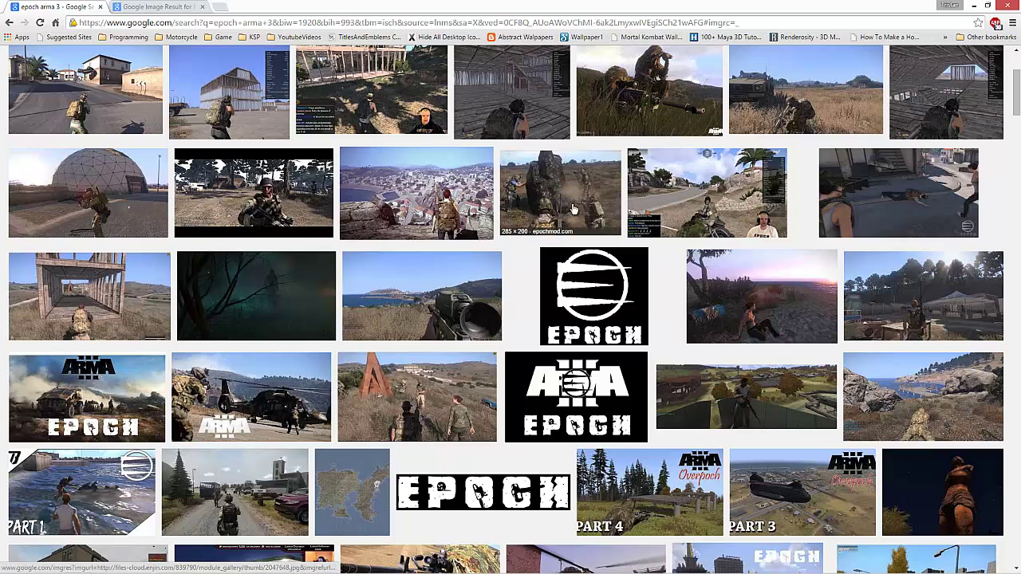
{"action": "scroll", "coordinate": [522, 335], "scroll_direction": "up", "scroll_amount": 3}
{"action": "scroll", "coordinate": [524, 375], "scroll_direction": "down", "scroll_amount": 1}
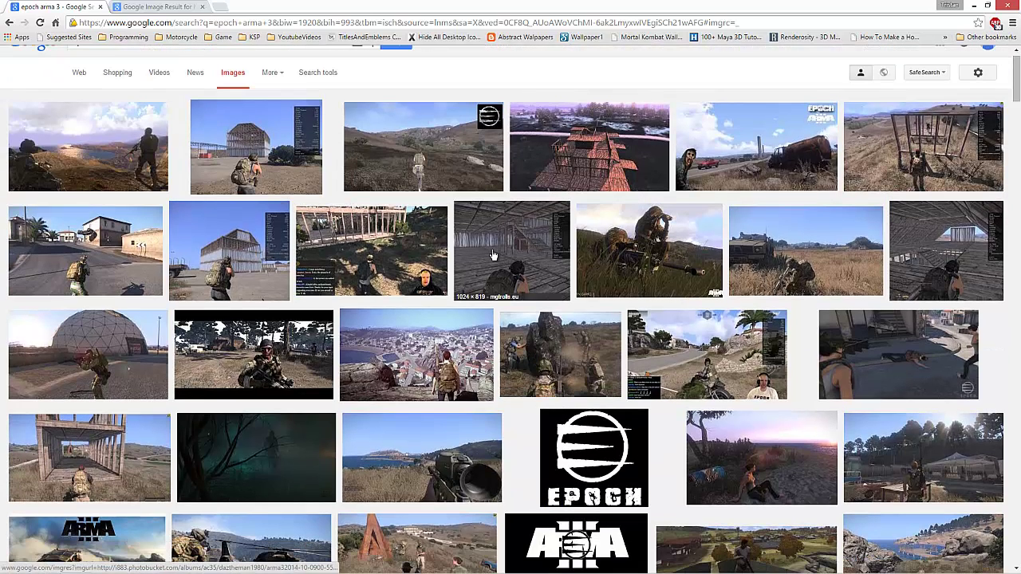
Step: Close Chrome and open the Arma 3 Workshop in a maximized Steam window
{"action": "left_click", "coordinate": [1004, 6]}
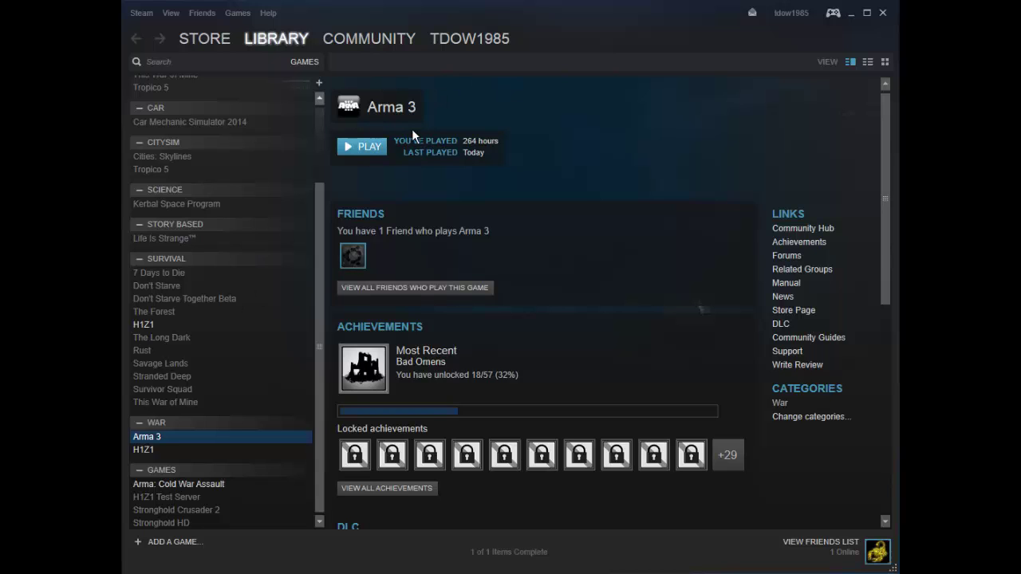
{"action": "scroll", "coordinate": [517, 276], "scroll_direction": "down", "scroll_amount": 5}
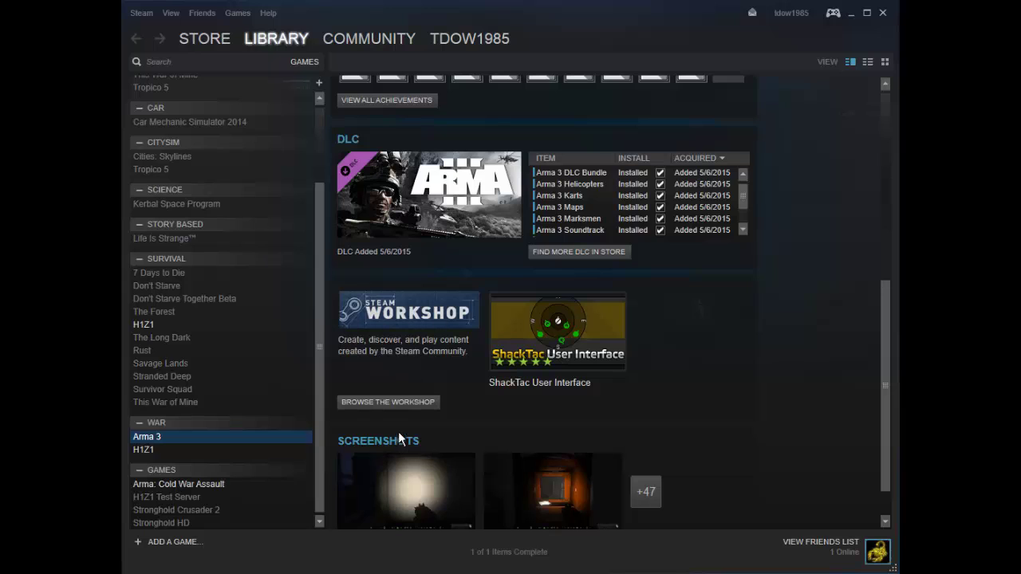
{"action": "left_click", "coordinate": [399, 401]}
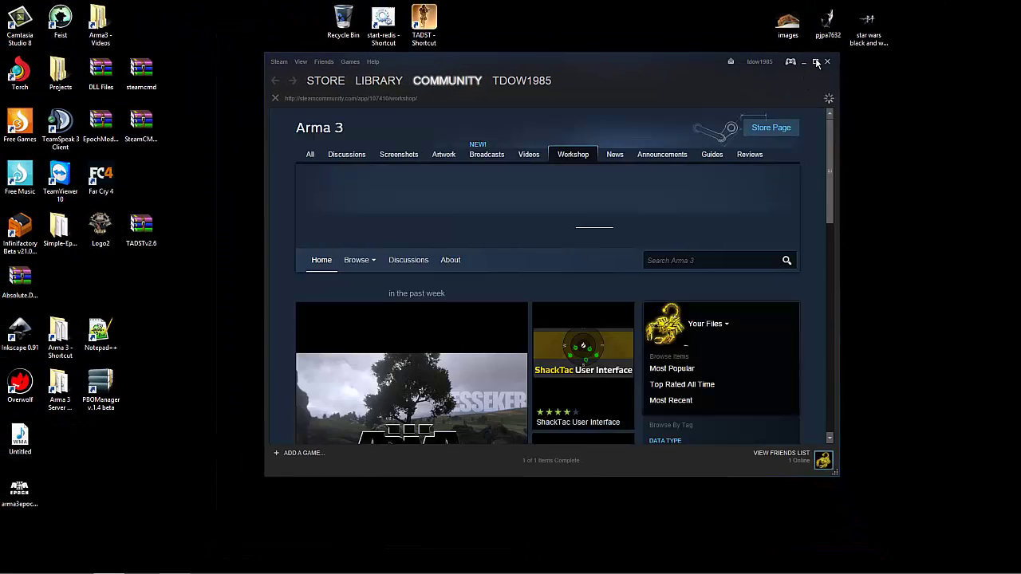
{"action": "left_click", "coordinate": [815, 61]}
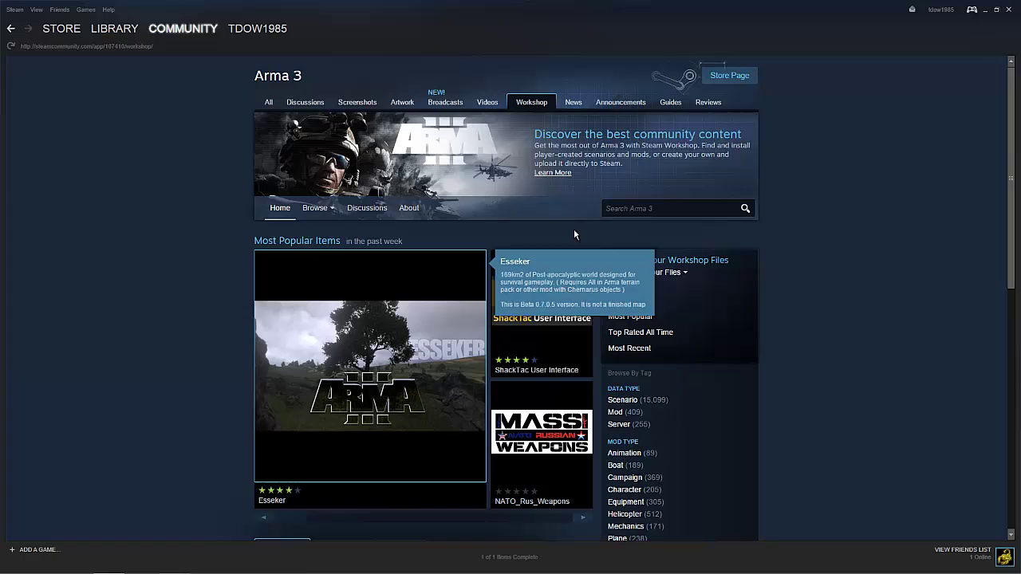
Step: Search the Arma 3 Workshop for 'Epoch'
{"action": "left_click", "coordinate": [639, 208]}
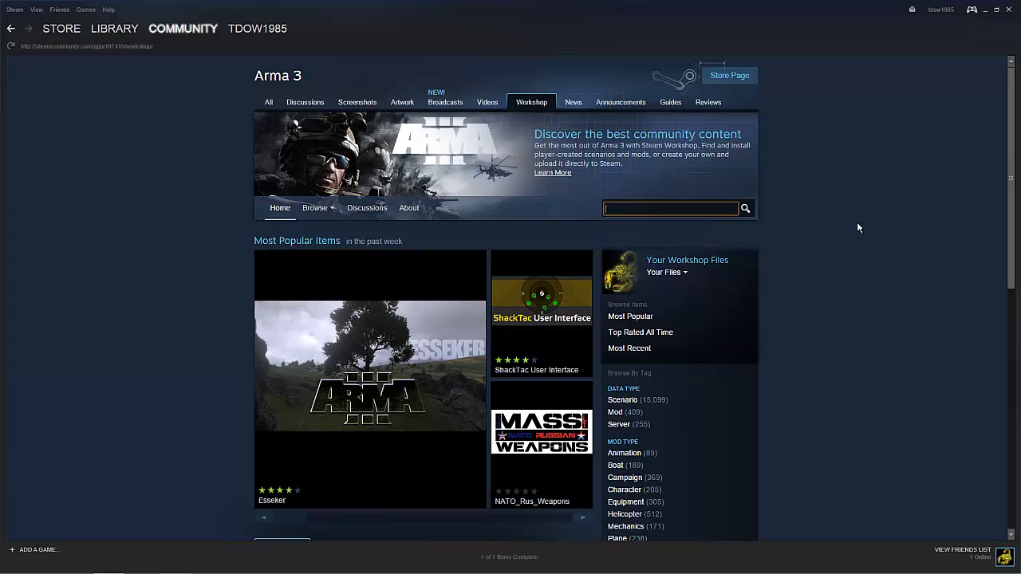
{"action": "type", "text": "Epoch"}
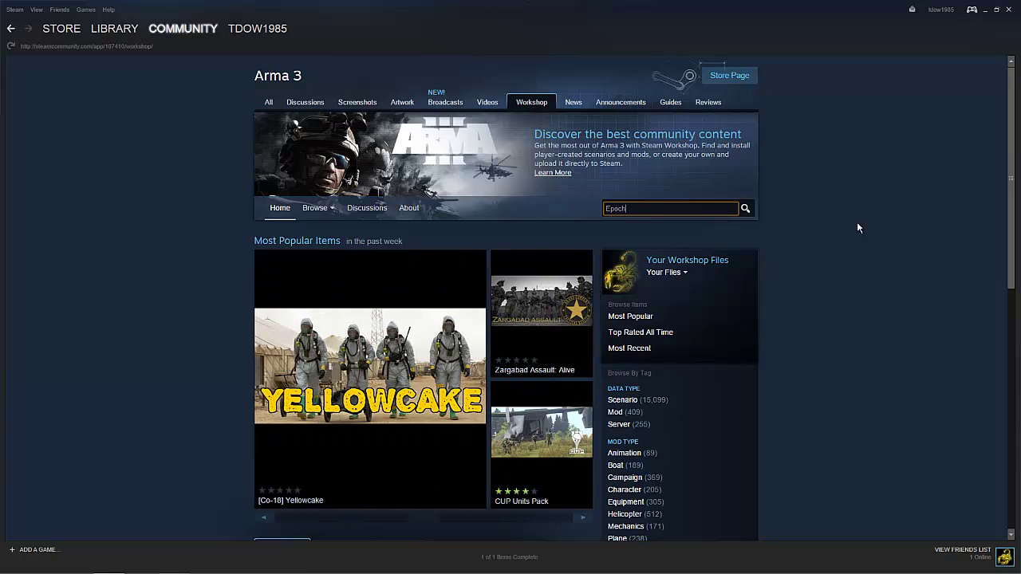
{"action": "key", "text": "Return"}
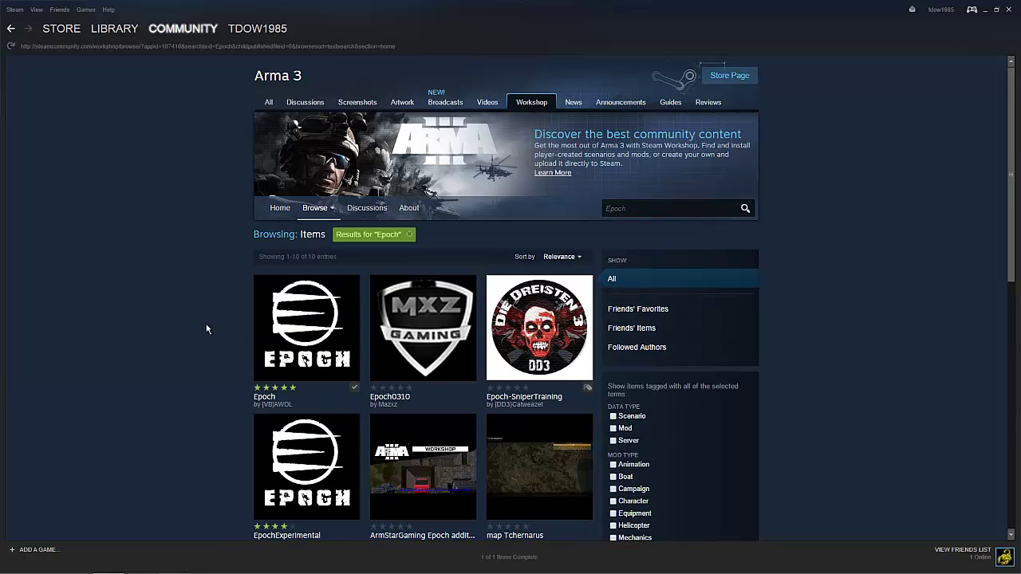
Step: Open the EpochExperimental mod's Workshop page and read through its description and comments
{"action": "scroll", "coordinate": [181, 328], "scroll_direction": "down", "scroll_amount": 2}
{"action": "mouse_move", "coordinate": [290, 261]}
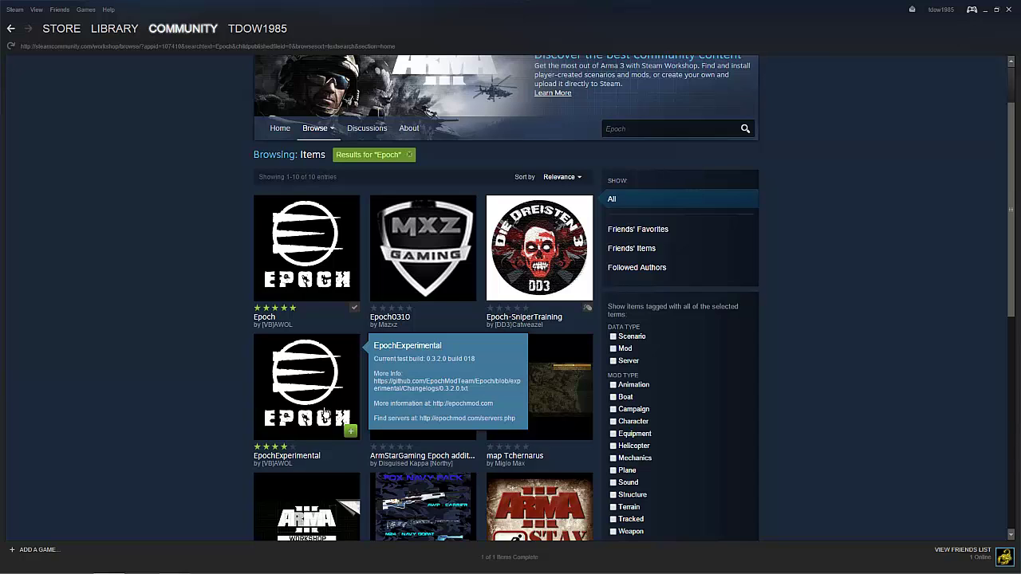
{"action": "left_click", "coordinate": [325, 412]}
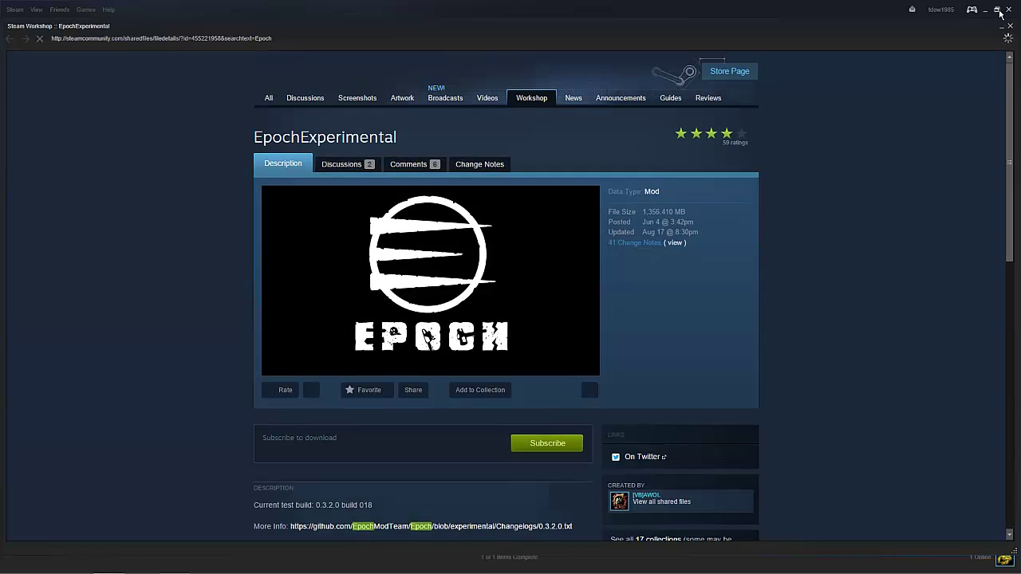
{"action": "scroll", "coordinate": [199, 362], "scroll_direction": "down", "scroll_amount": 3}
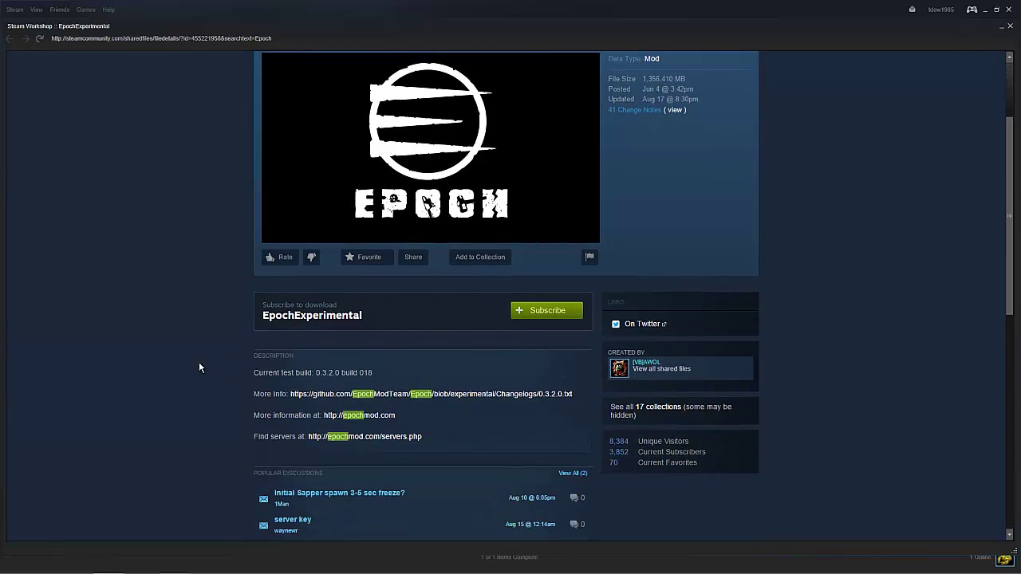
{"action": "scroll", "coordinate": [200, 367], "scroll_direction": "down", "scroll_amount": 2}
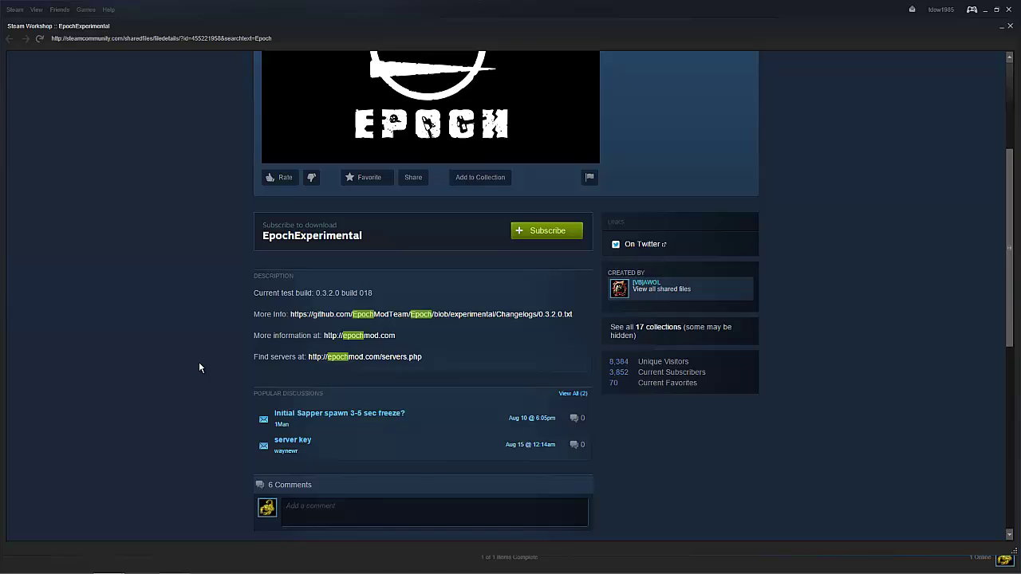
{"action": "scroll", "coordinate": [199, 367], "scroll_direction": "down", "scroll_amount": 2}
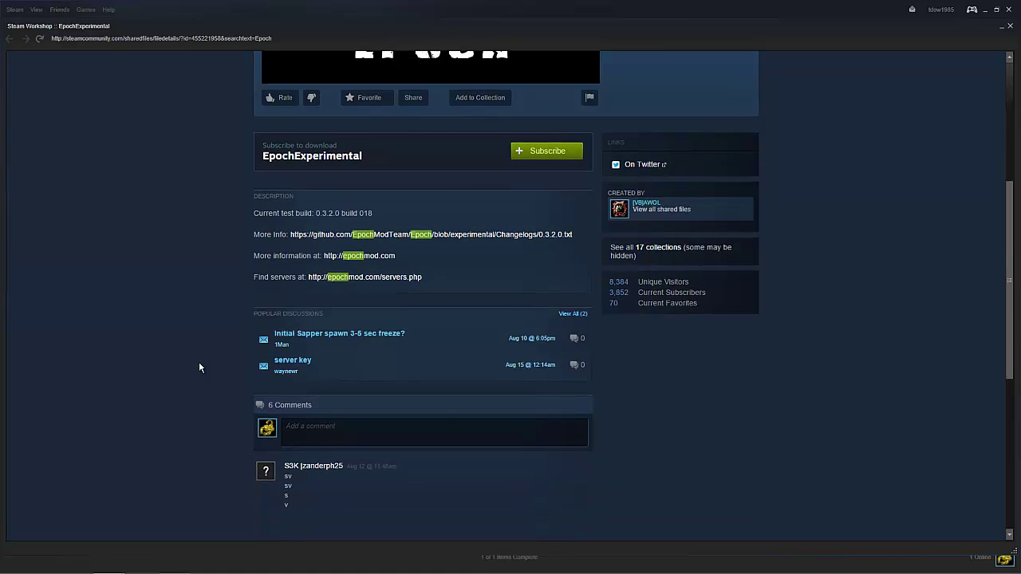
{"action": "mouse_move", "coordinate": [385, 344]}
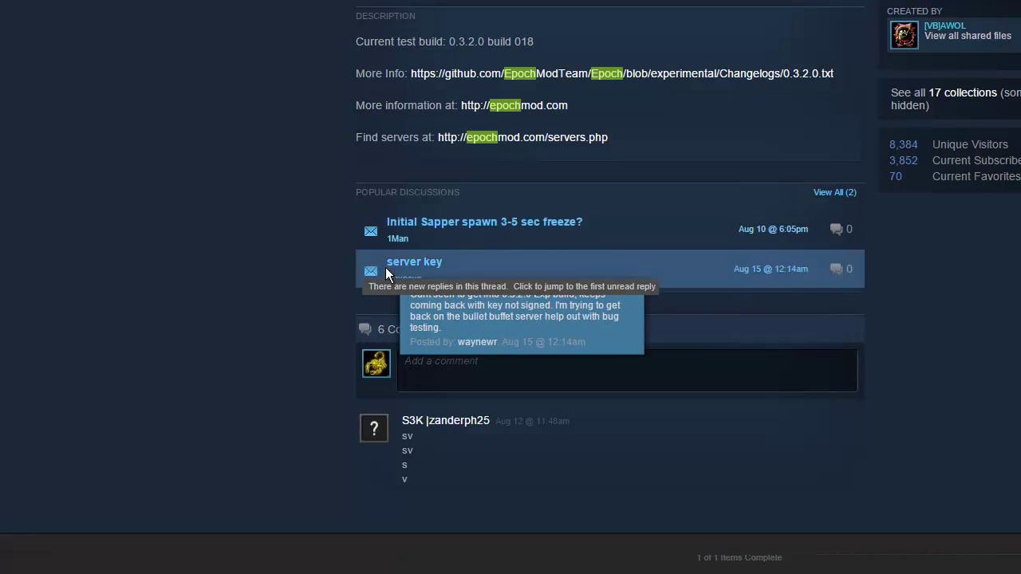
{"action": "scroll", "coordinate": [283, 298], "scroll_direction": "down", "scroll_amount": 5}
{"action": "scroll", "coordinate": [282, 301], "scroll_direction": "down", "scroll_amount": 5}
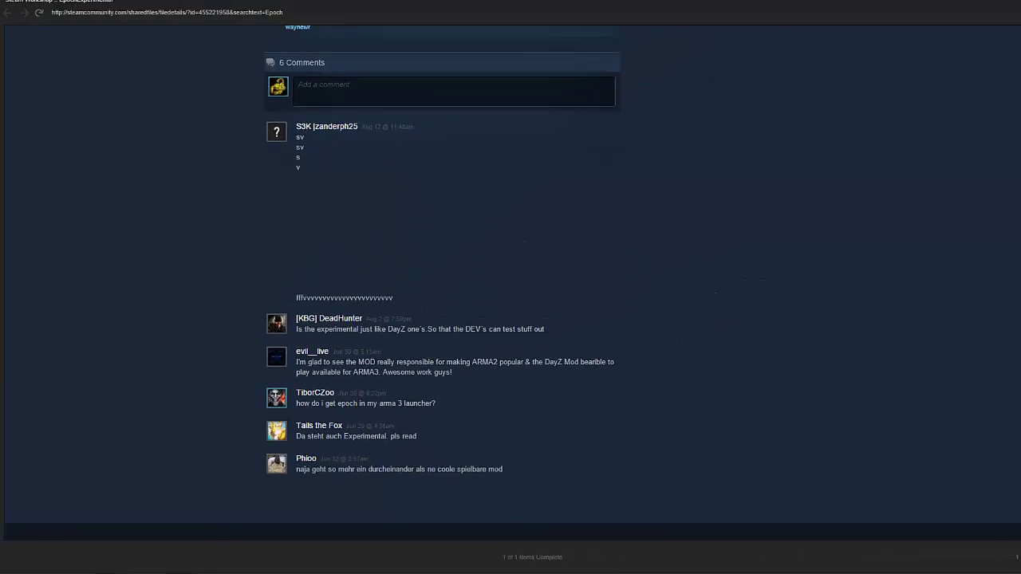
Step: Go back to the Epoch search results and open the Epoch mod's page to see its collections
{"action": "key", "text": "alt+Left"}
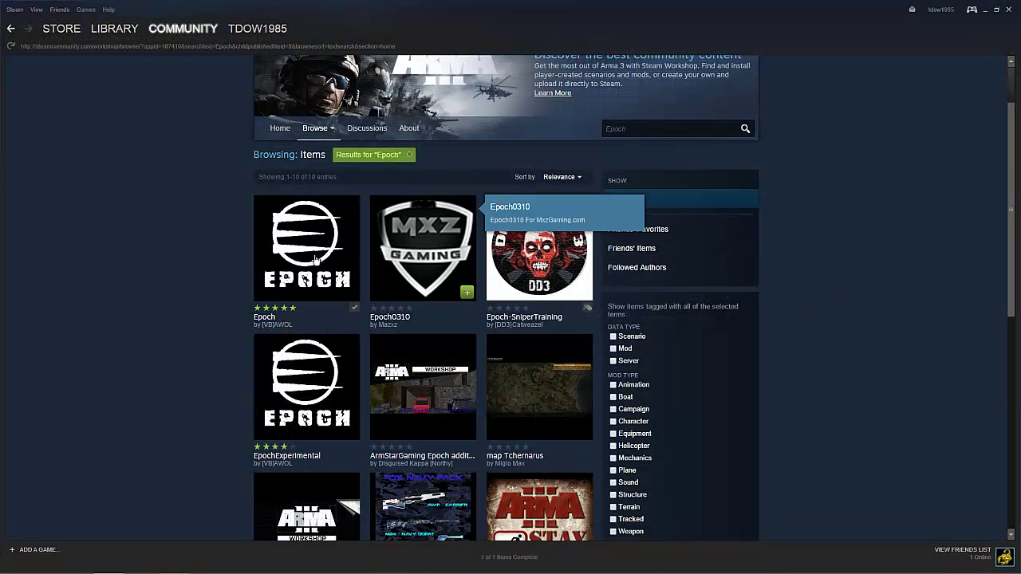
{"action": "mouse_move", "coordinate": [303, 250]}
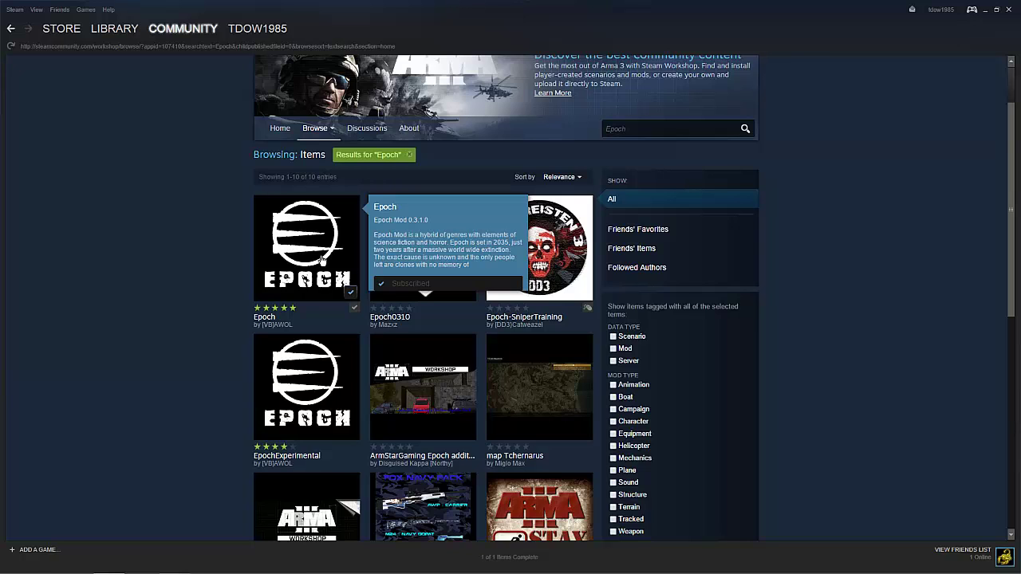
{"action": "left_click", "coordinate": [311, 271]}
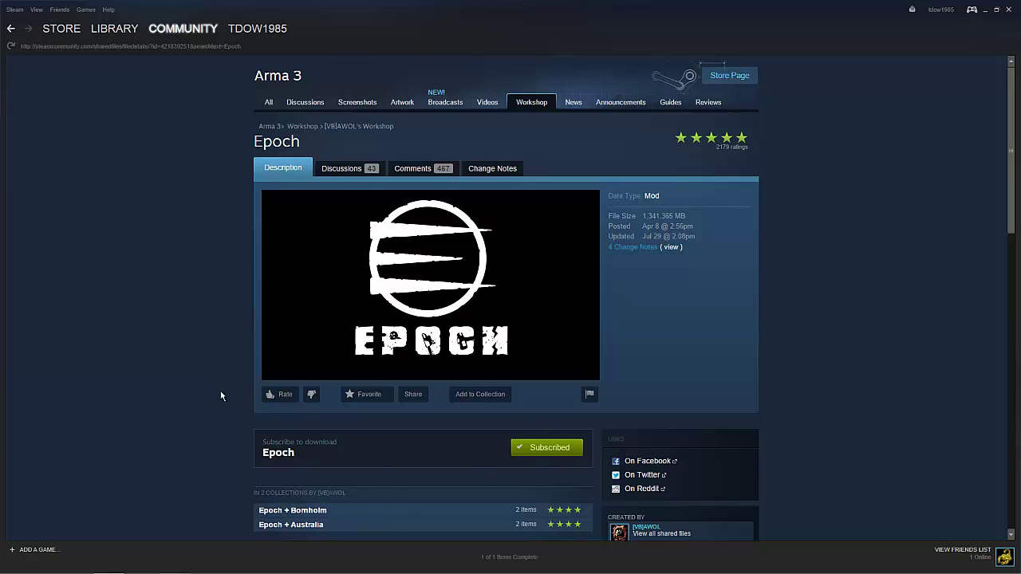
{"action": "scroll", "coordinate": [182, 411], "scroll_direction": "down", "scroll_amount": 3}
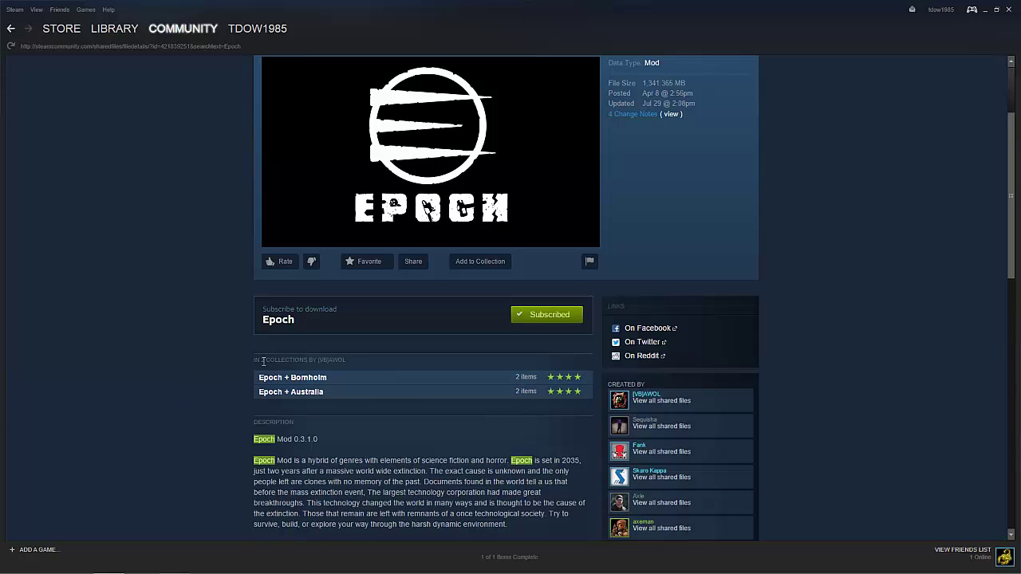
Step: Review the Epoch + Bornholm collection and Bornholm page, then return to the Epoch mod page
{"action": "left_click", "coordinate": [309, 380]}
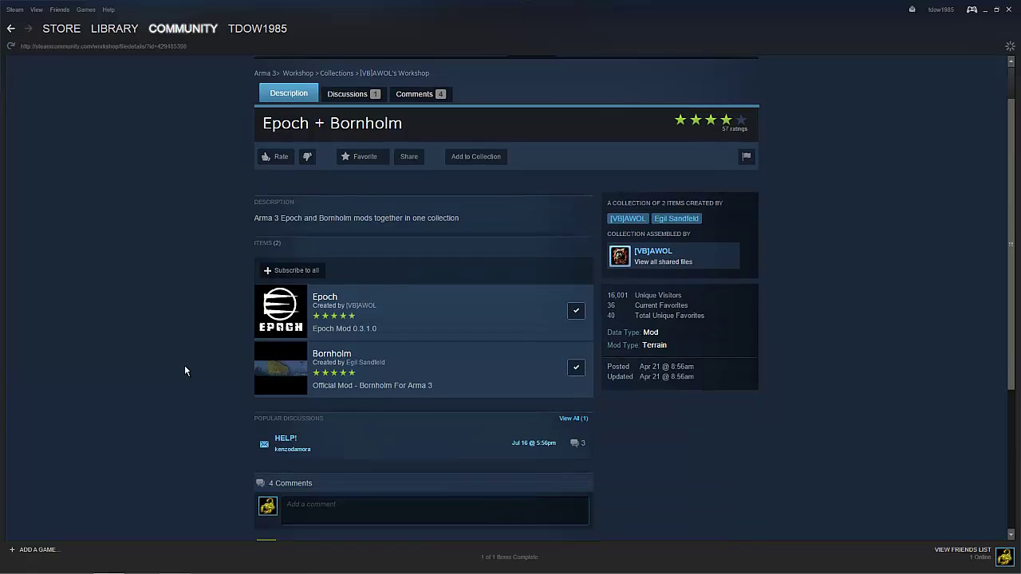
{"action": "mouse_move", "coordinate": [287, 324]}
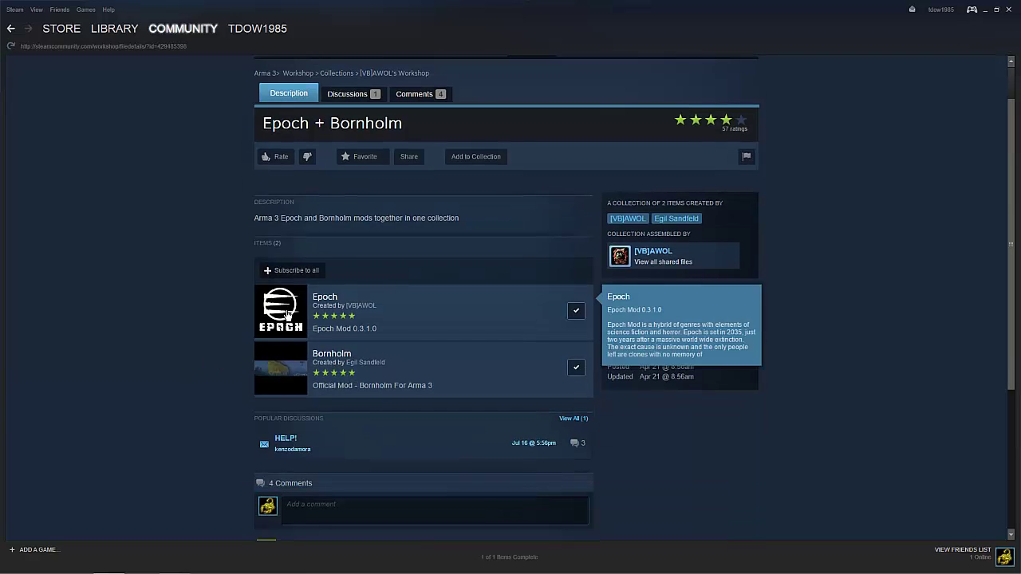
{"action": "scroll", "coordinate": [231, 357], "scroll_direction": "down", "scroll_amount": 2}
{"action": "mouse_move", "coordinate": [285, 288]}
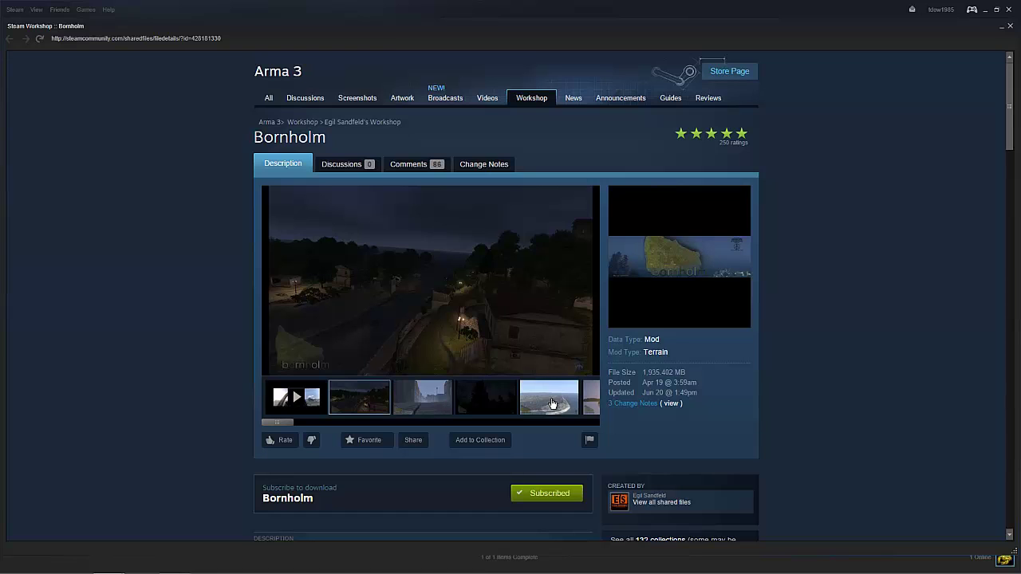
{"action": "scroll", "coordinate": [535, 433], "scroll_direction": "down", "scroll_amount": 1}
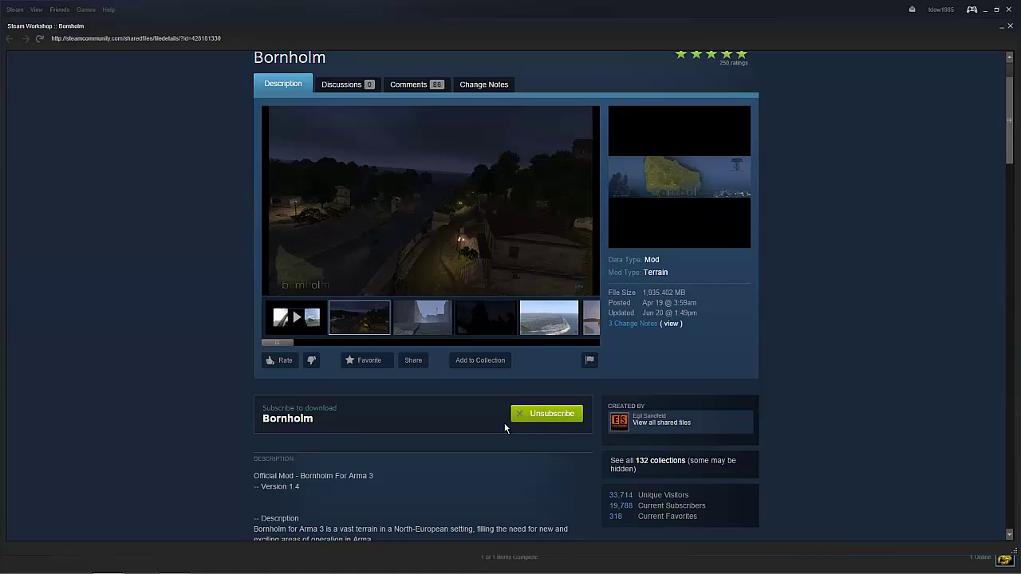
{"action": "scroll", "coordinate": [423, 416], "scroll_direction": "up", "scroll_amount": 1}
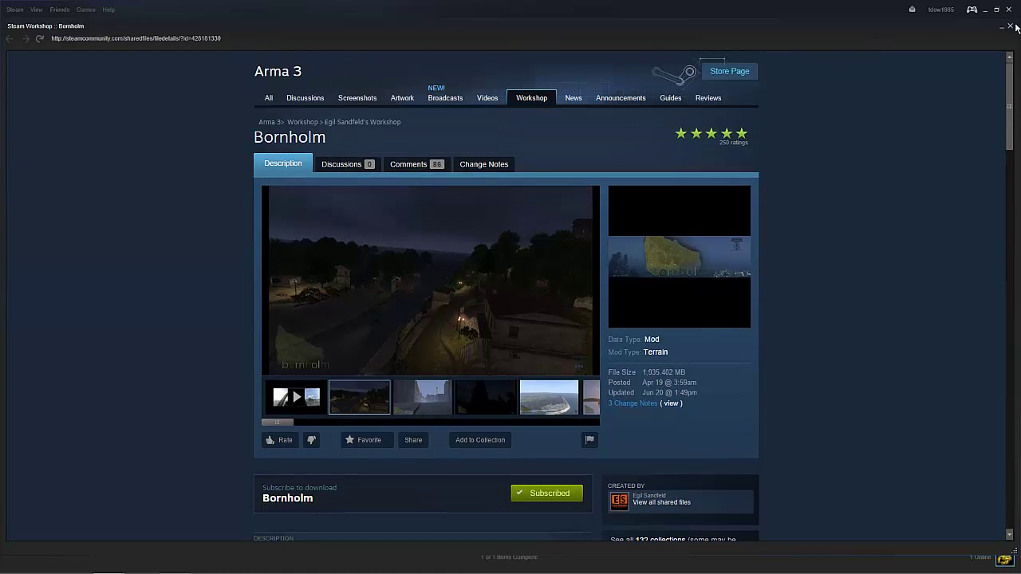
{"action": "left_click", "coordinate": [1010, 26]}
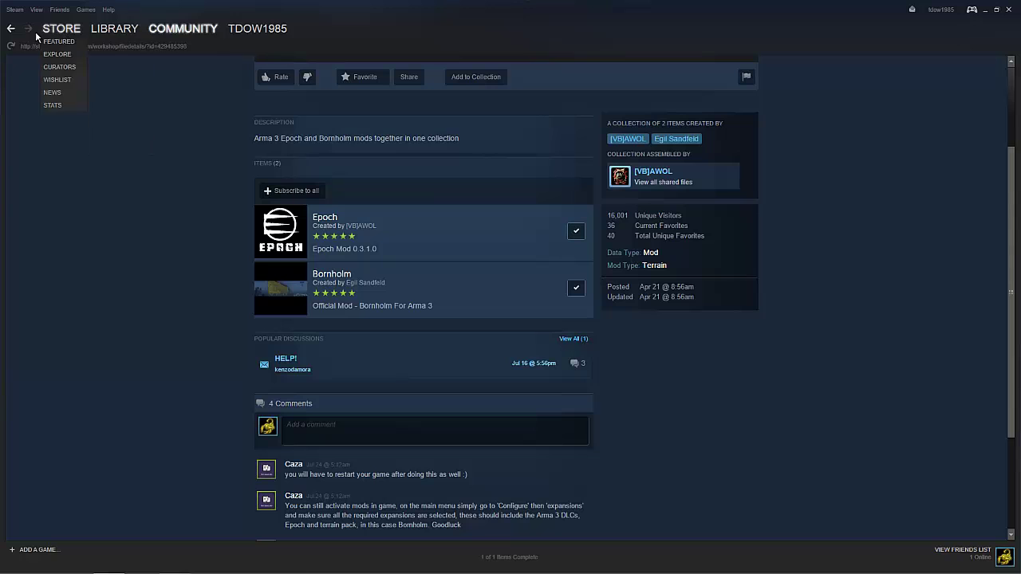
{"action": "left_click", "coordinate": [256, 225]}
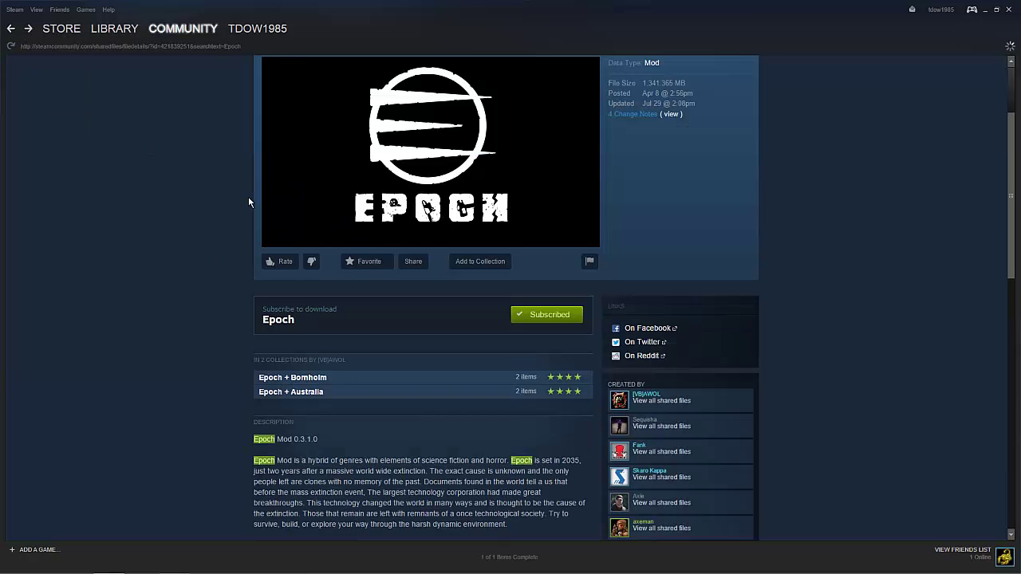
{"action": "left_click", "coordinate": [290, 395]}
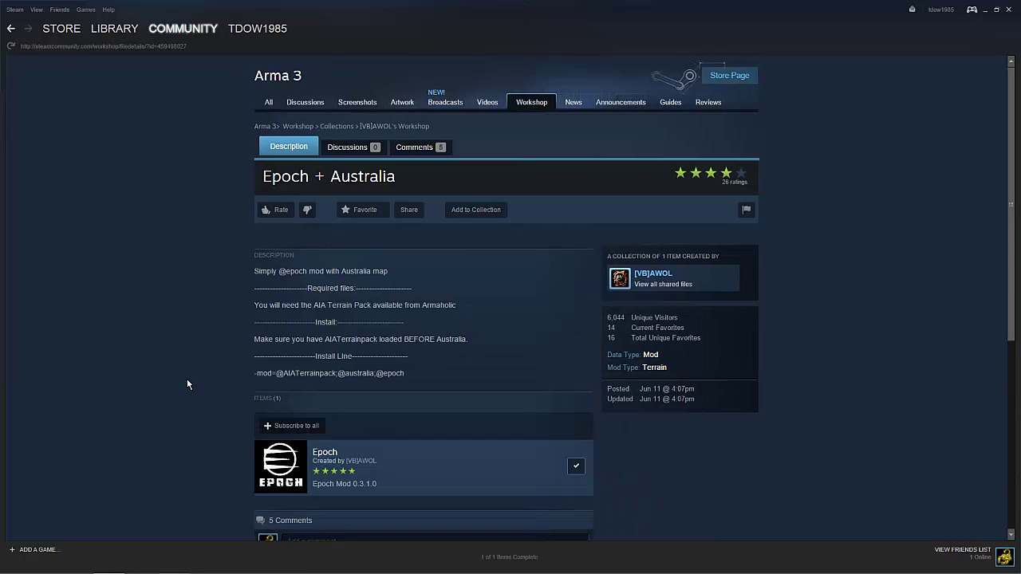
{"action": "scroll", "coordinate": [187, 379], "scroll_direction": "down", "scroll_amount": 1}
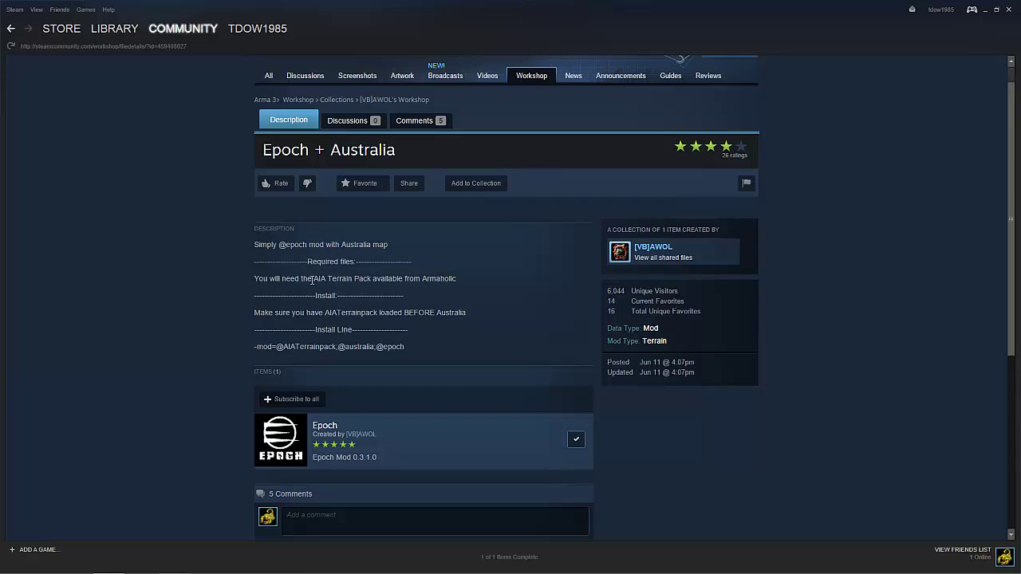
{"action": "scroll", "coordinate": [205, 348], "scroll_direction": "down", "scroll_amount": 3}
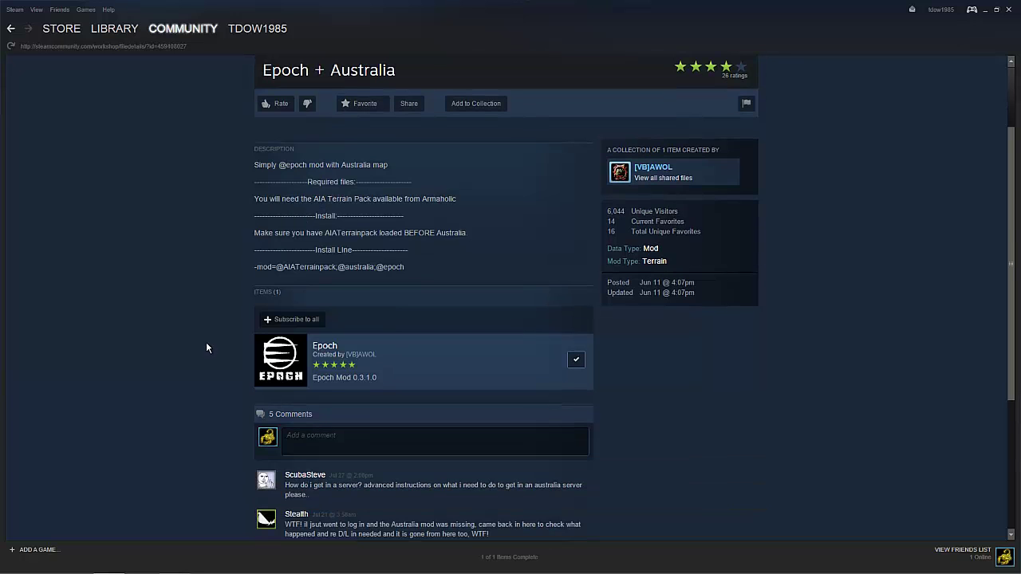
{"action": "scroll", "coordinate": [321, 258], "scroll_direction": "up", "scroll_amount": 3}
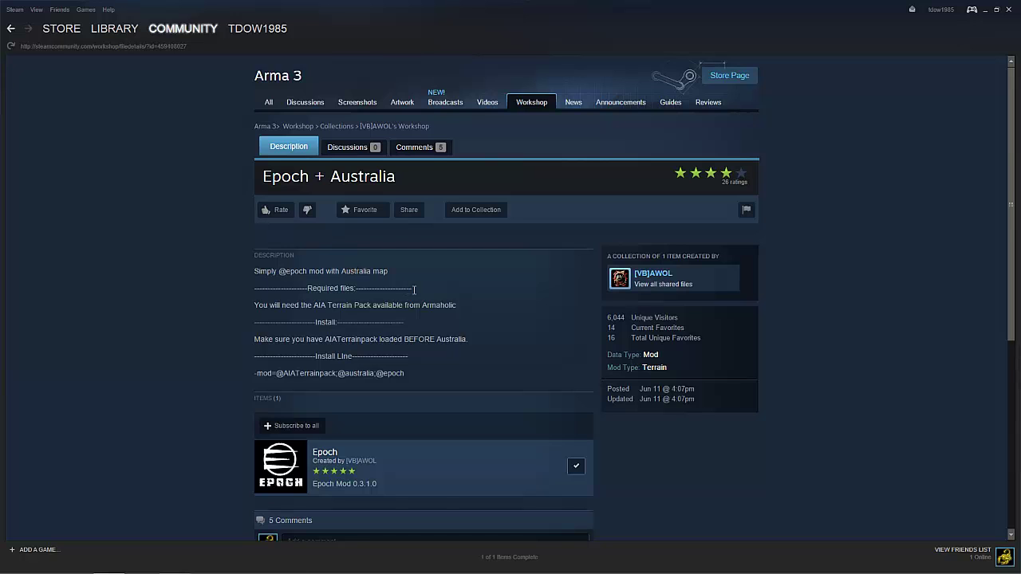
{"action": "scroll", "coordinate": [414, 289], "scroll_direction": "down", "scroll_amount": 5}
{"action": "scroll", "coordinate": [413, 289], "scroll_direction": "up", "scroll_amount": 4}
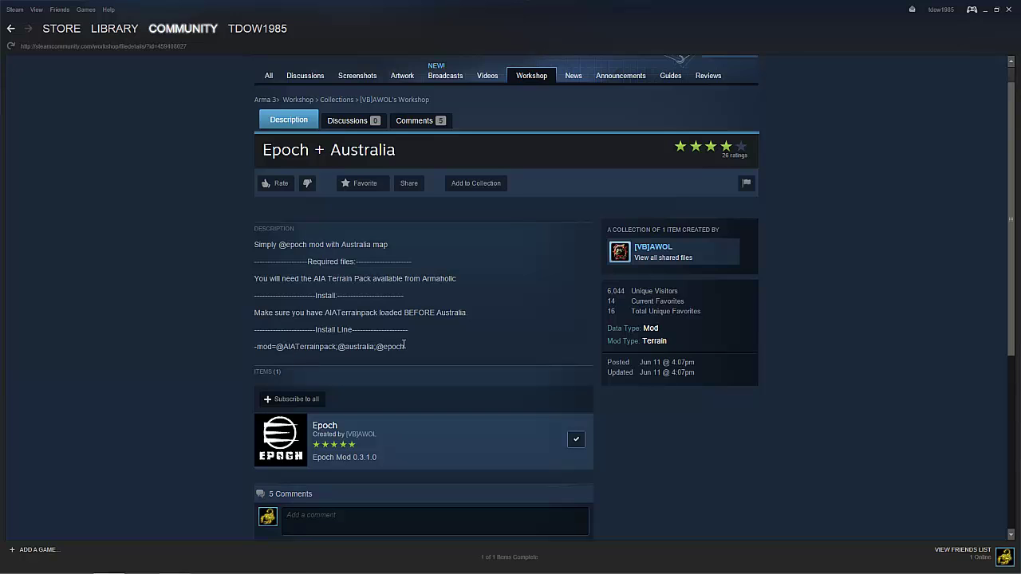
{"action": "scroll", "coordinate": [465, 338], "scroll_direction": "down", "scroll_amount": 3}
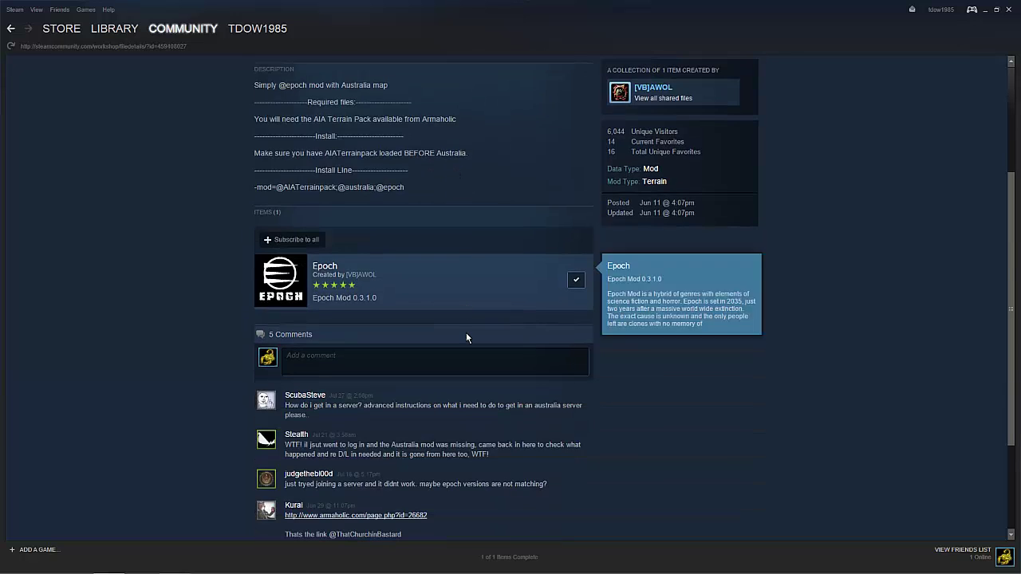
{"action": "scroll", "coordinate": [465, 338], "scroll_direction": "up", "scroll_amount": 3}
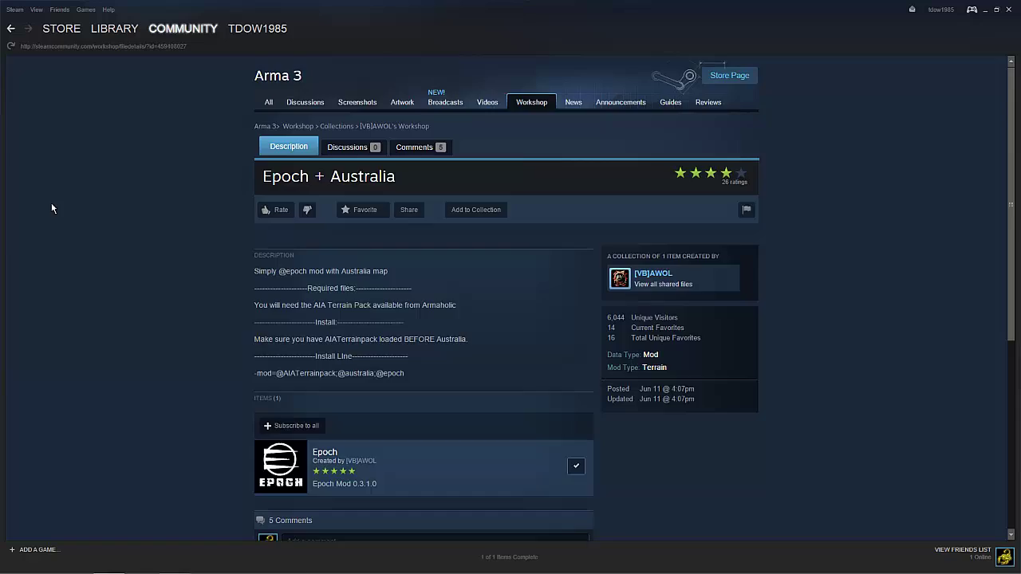
{"action": "key", "text": "alt+Left"}
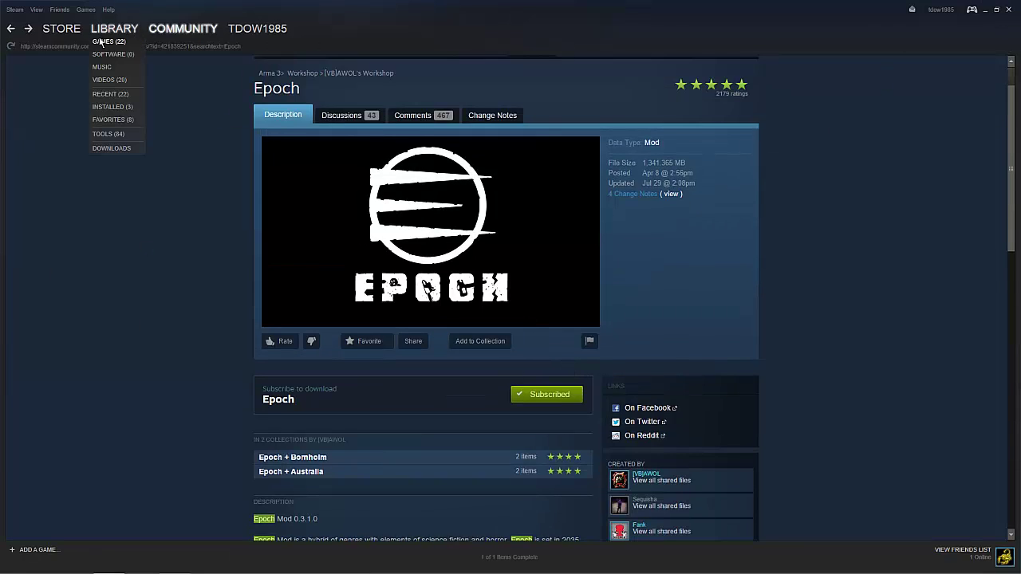
Step: Launch Arma 3 from the Steam games library
{"action": "left_click", "coordinate": [118, 40]}
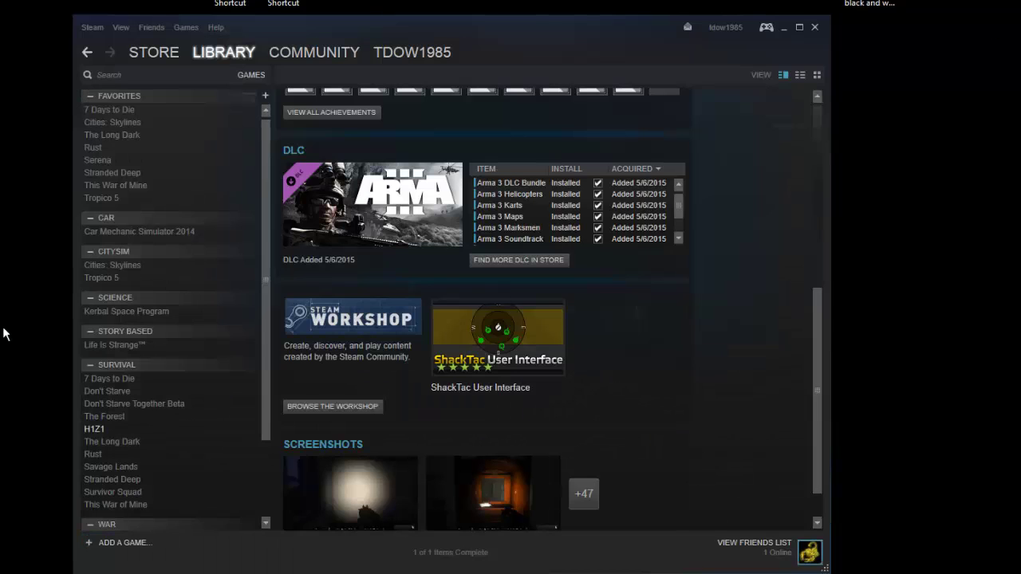
{"action": "scroll", "coordinate": [234, 417], "scroll_direction": "down", "scroll_amount": 3}
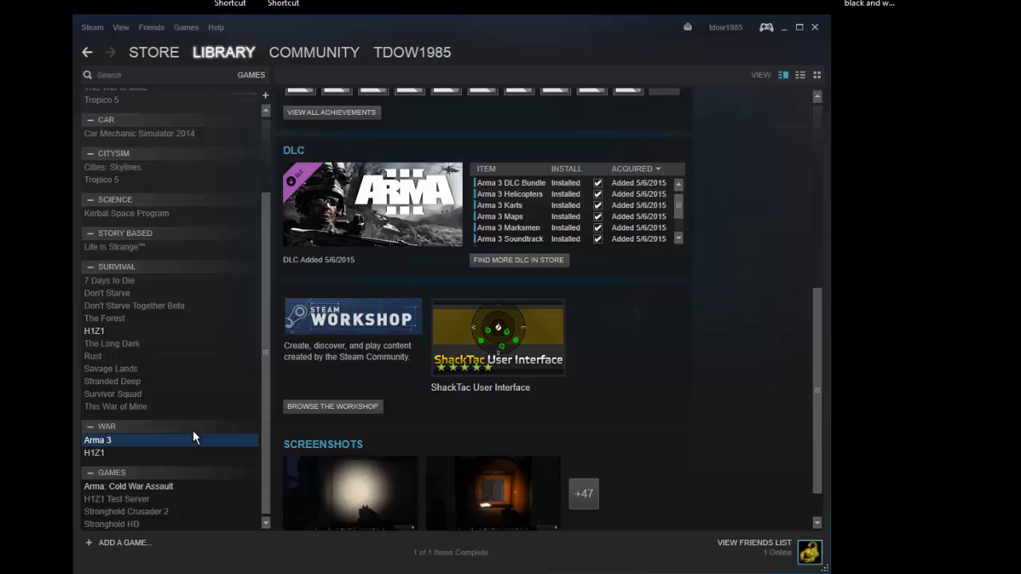
{"action": "double_click", "coordinate": [185, 441]}
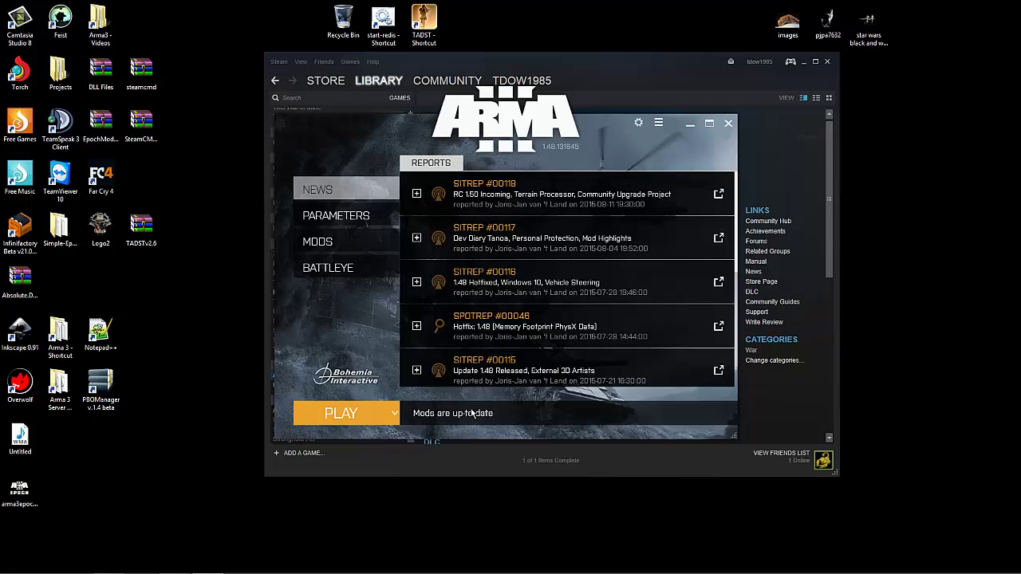
Step: View the installed mods list in the Arma 3 Launcher's Mods tab
{"action": "left_click", "coordinate": [323, 244]}
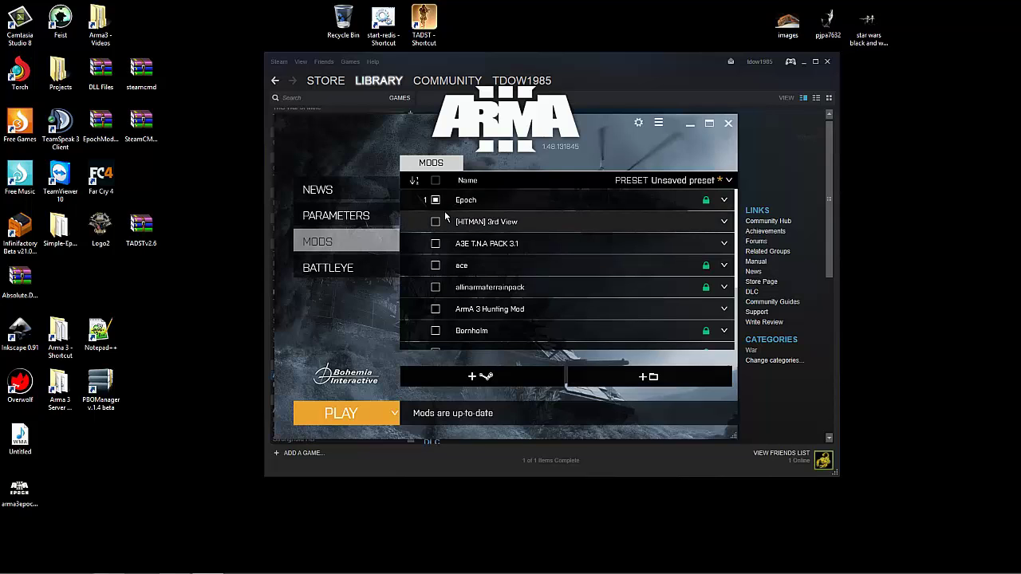
Step: Toggle A3E T.N.A PACK 3.1 on and off, then re-enable Epoch so it loads first
{"action": "scroll", "coordinate": [461, 232], "scroll_direction": "down", "scroll_amount": 5}
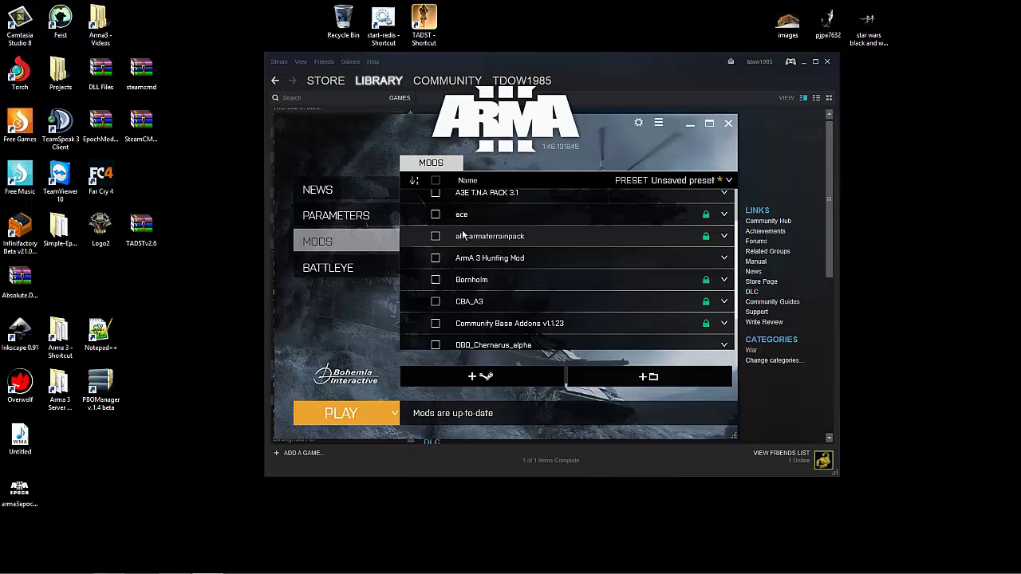
{"action": "scroll", "coordinate": [459, 287], "scroll_direction": "up", "scroll_amount": 4}
{"action": "scroll", "coordinate": [458, 288], "scroll_direction": "up", "scroll_amount": 1}
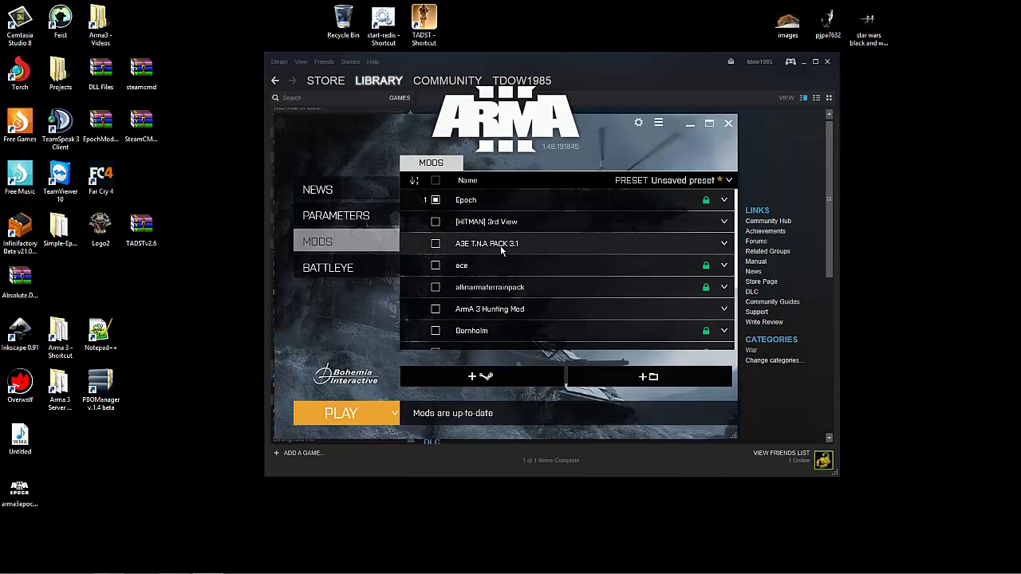
{"action": "left_click", "coordinate": [435, 243]}
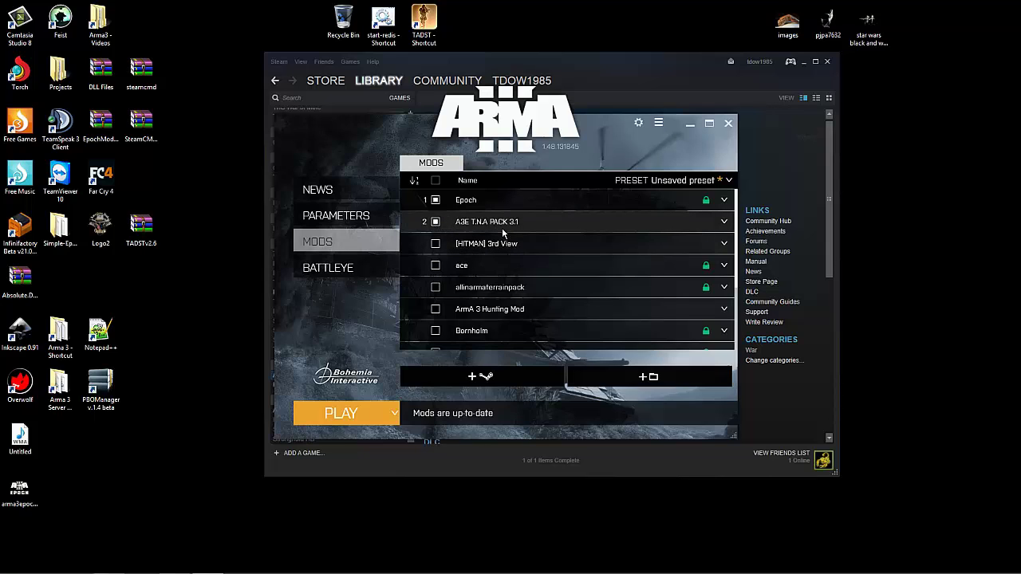
{"action": "left_click", "coordinate": [436, 222]}
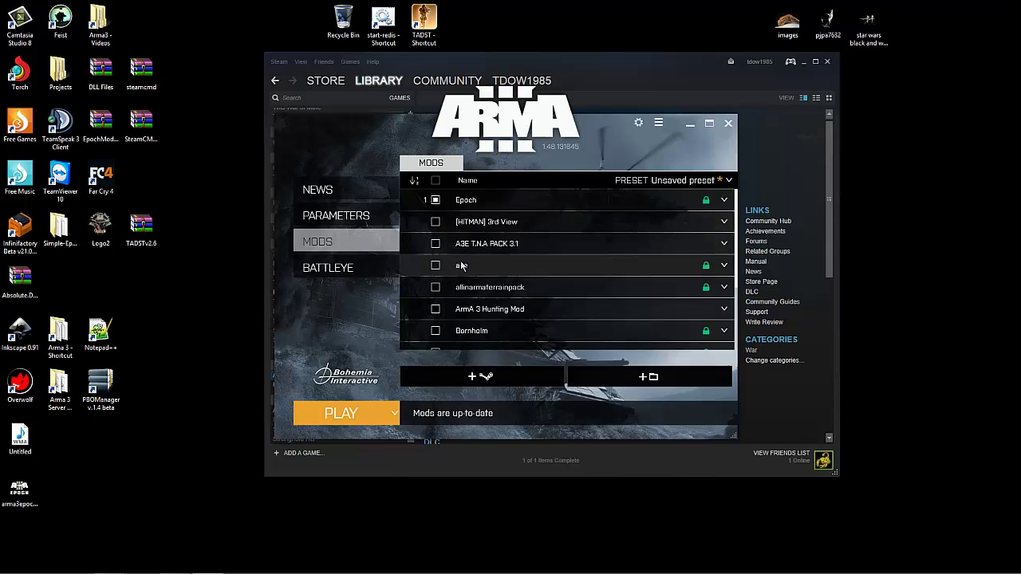
{"action": "left_click", "coordinate": [435, 199]}
{"action": "scroll", "coordinate": [436, 303], "scroll_direction": "down", "scroll_amount": 4}
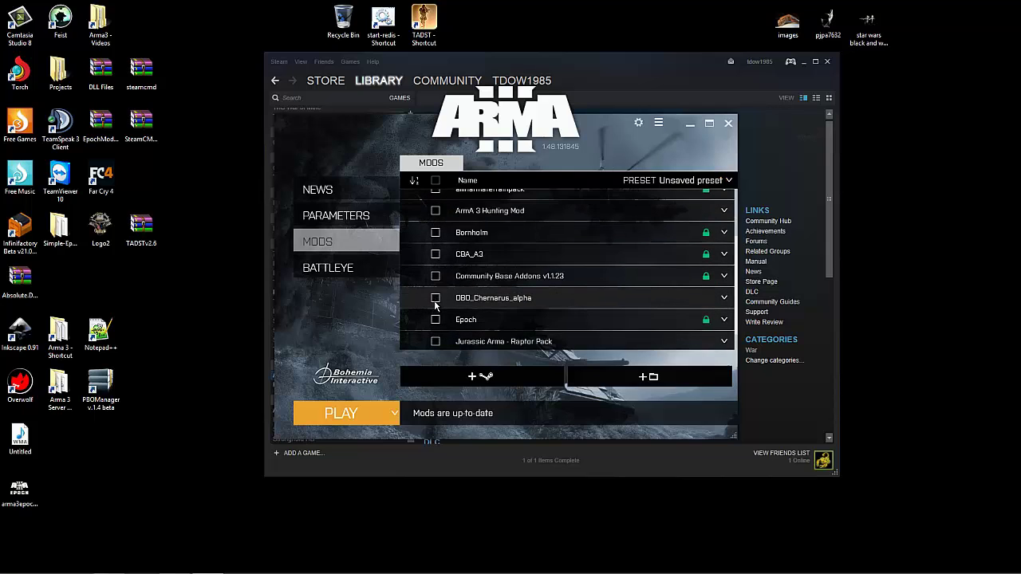
{"action": "left_click", "coordinate": [435, 296]}
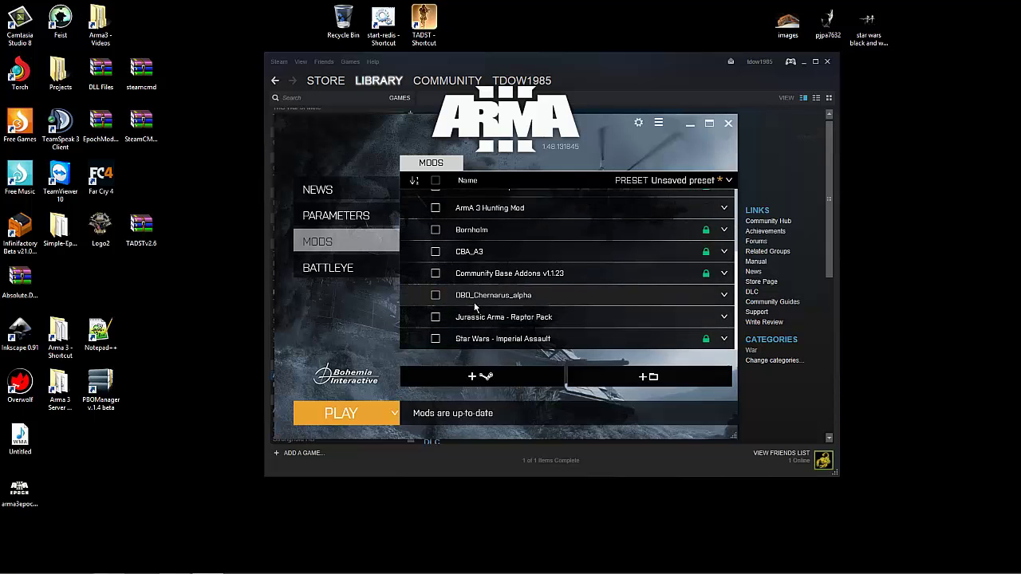
{"action": "scroll", "coordinate": [538, 288], "scroll_direction": "up", "scroll_amount": 5}
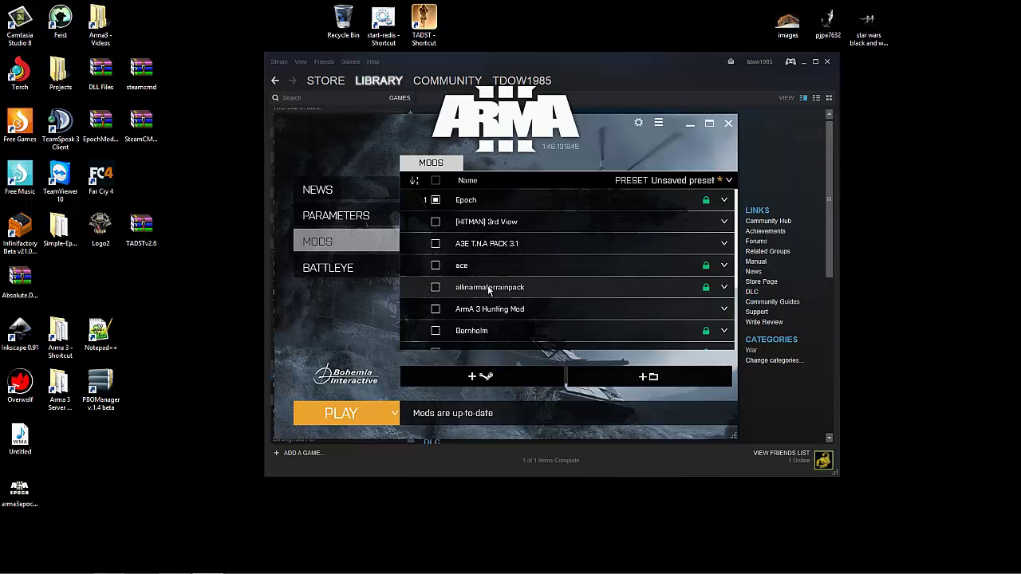
{"action": "mouse_move", "coordinate": [262, 570]}
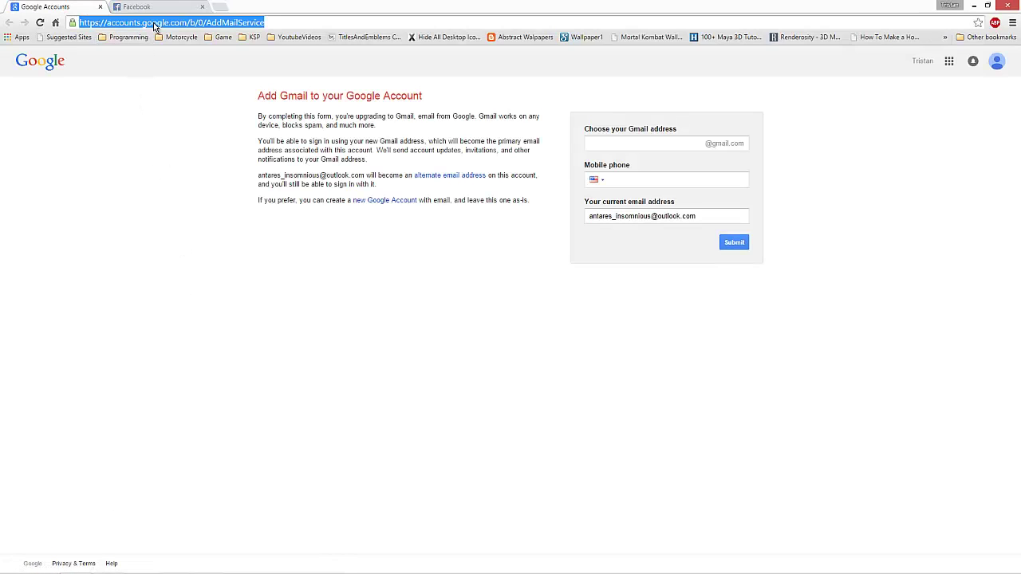
Step: Search Google for 'all in arma terrain pack' and browse the results
{"action": "type", "text": "all"}
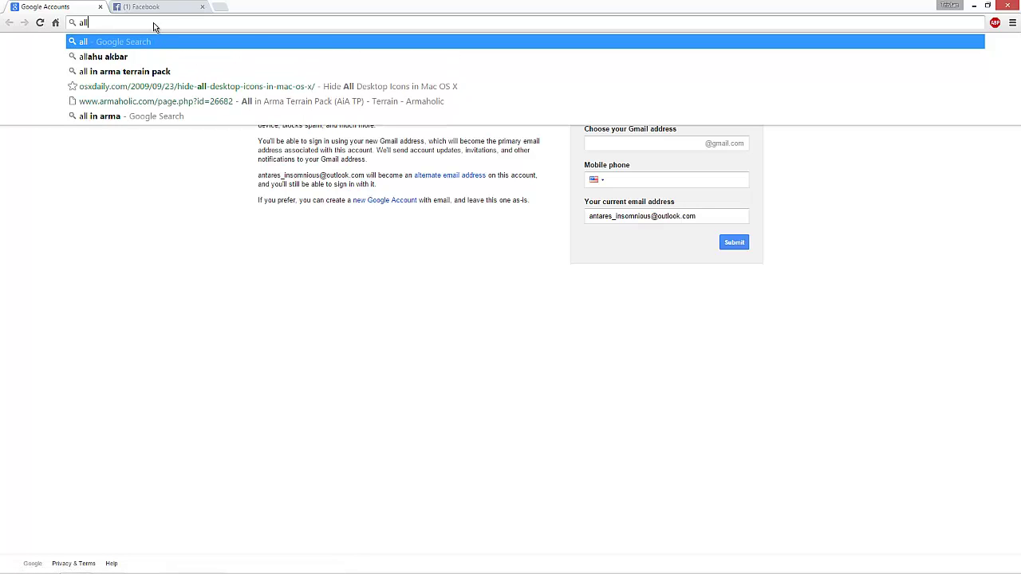
{"action": "key", "text": "Down"}
{"action": "key", "text": "Down"}
{"action": "key", "text": "Return"}
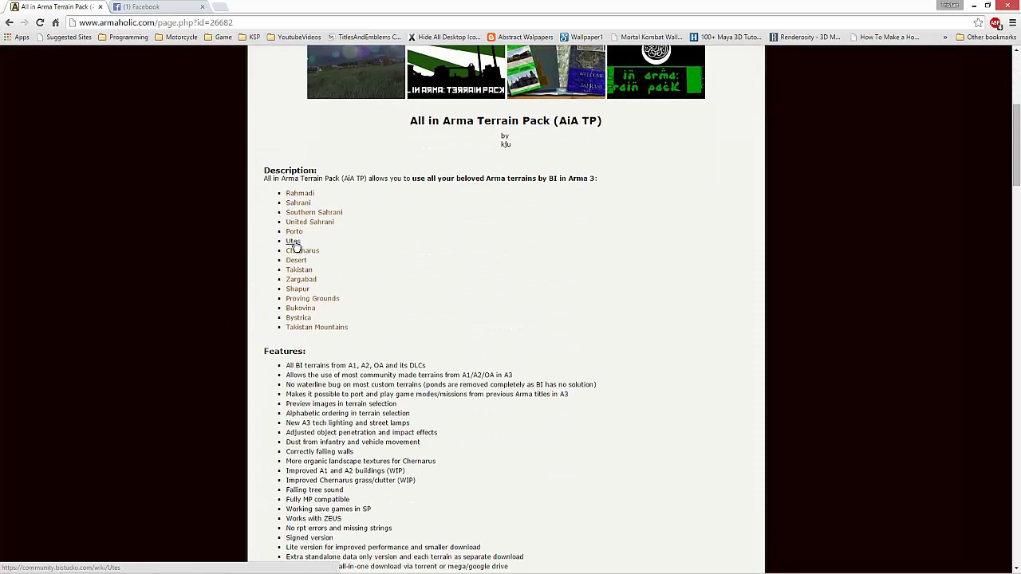
{"action": "scroll", "coordinate": [248, 316], "scroll_direction": "down", "scroll_amount": 3}
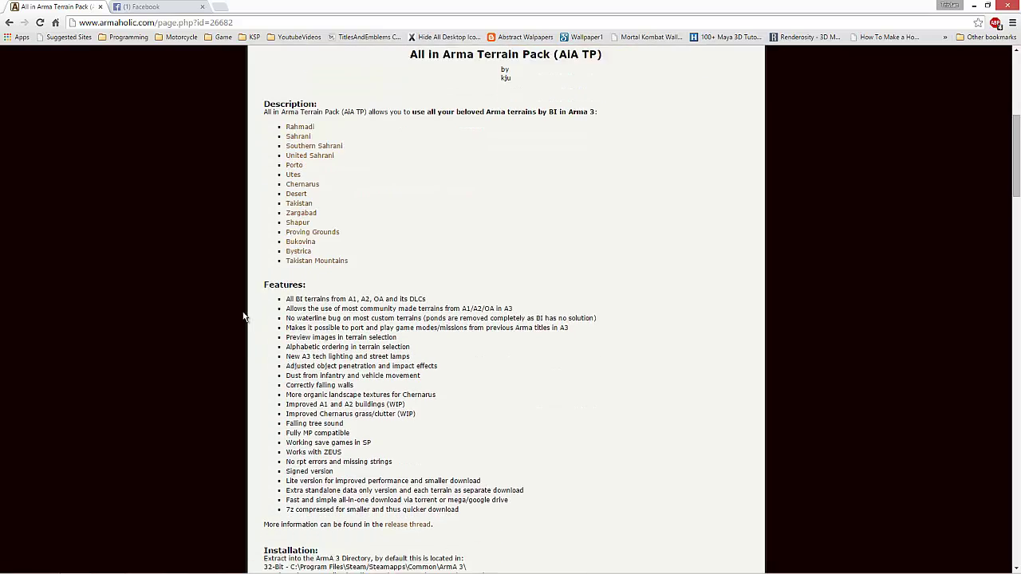
{"action": "scroll", "coordinate": [247, 316], "scroll_direction": "up", "scroll_amount": 3}
{"action": "scroll", "coordinate": [247, 316], "scroll_direction": "up", "scroll_amount": 2}
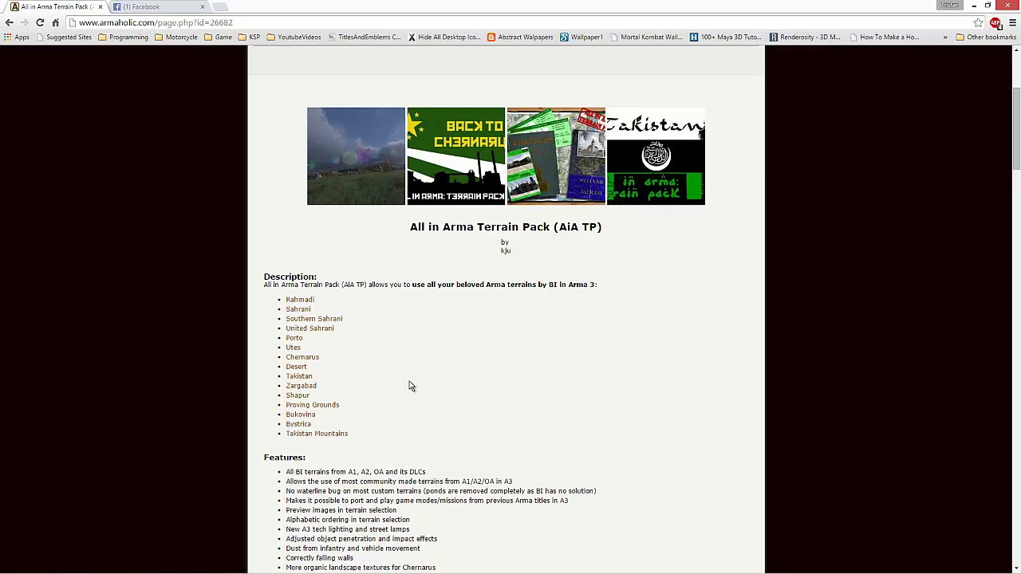
{"action": "scroll", "coordinate": [408, 386], "scroll_direction": "down", "scroll_amount": 1}
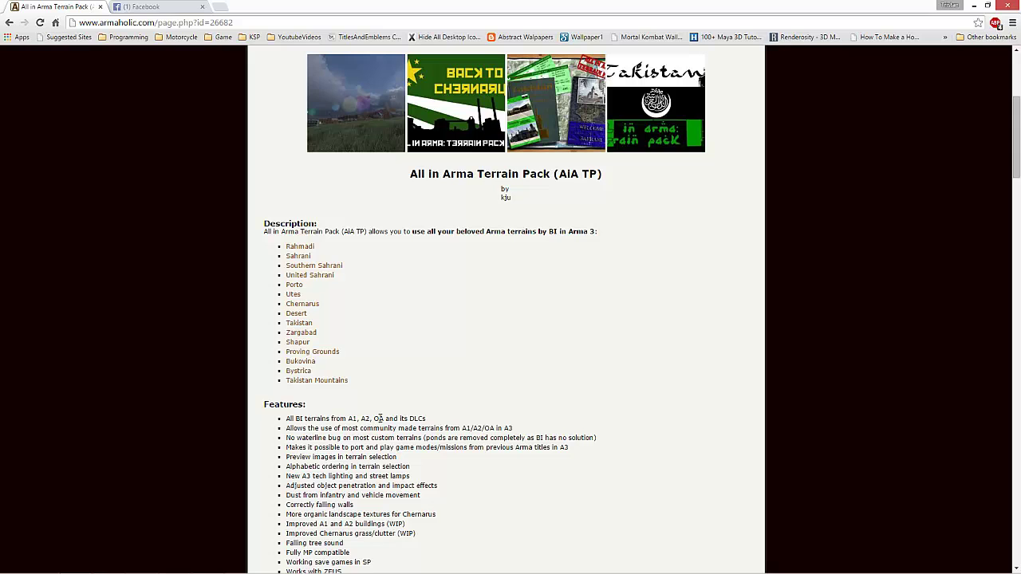
{"action": "scroll", "coordinate": [238, 358], "scroll_direction": "down", "scroll_amount": 7}
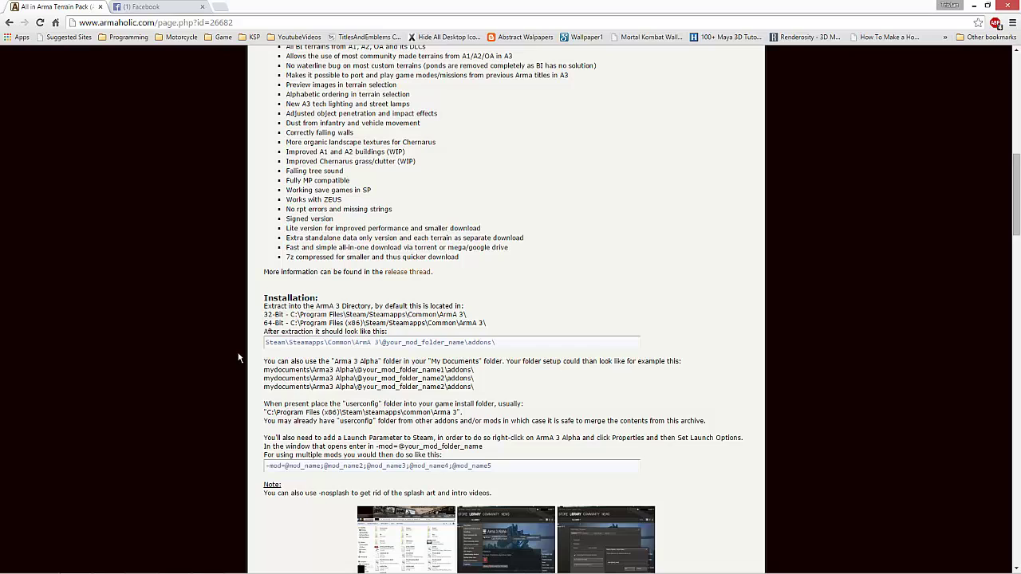
{"action": "scroll", "coordinate": [233, 335], "scroll_direction": "down", "scroll_amount": 1}
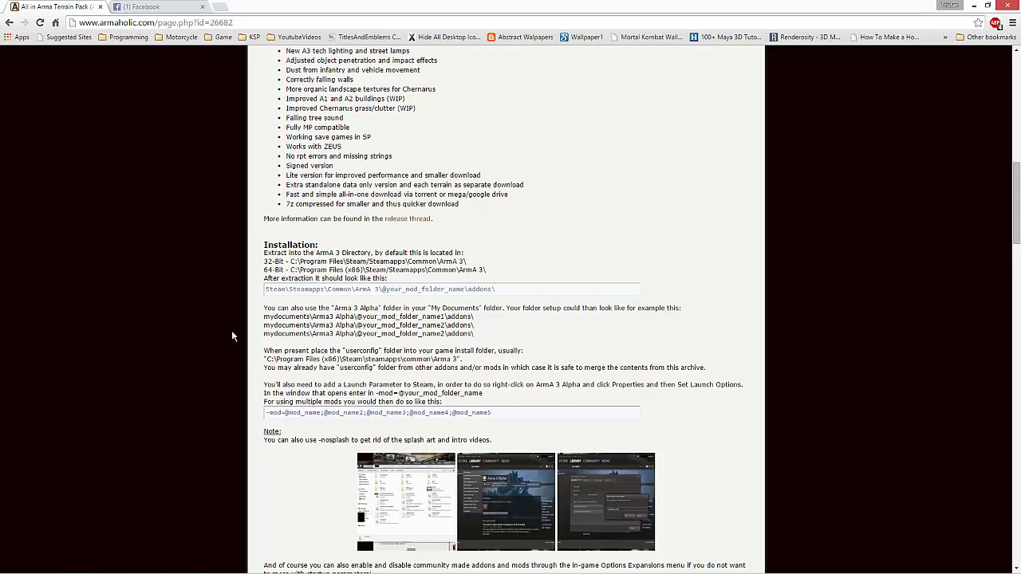
{"action": "scroll", "coordinate": [232, 335], "scroll_direction": "down", "scroll_amount": 9}
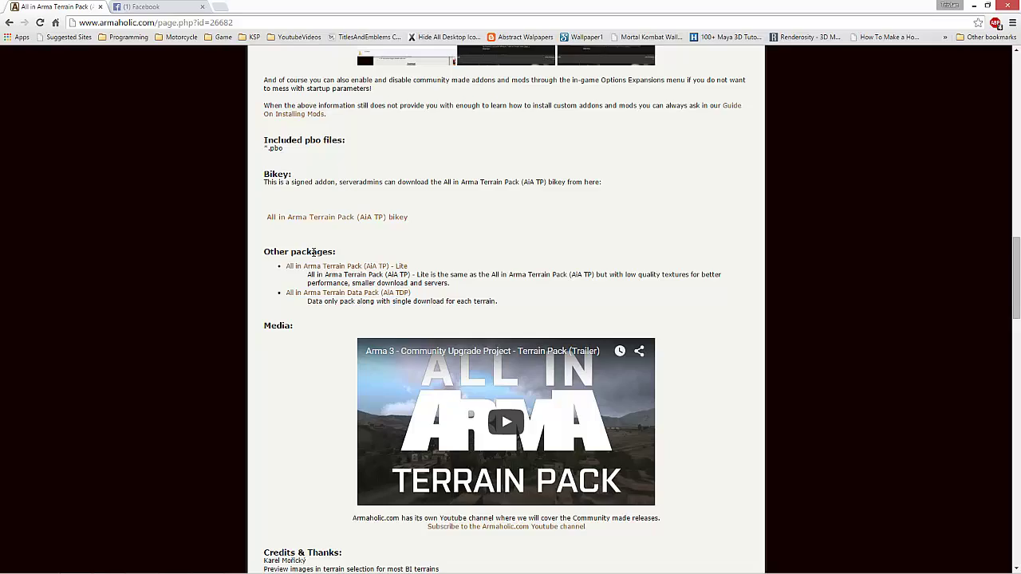
Step: Read the install notes on the Armaholic AiA TP page, then minimize Chrome
{"action": "left_click", "coordinate": [279, 218]}
{"action": "scroll", "coordinate": [280, 296], "scroll_direction": "down", "scroll_amount": 12}
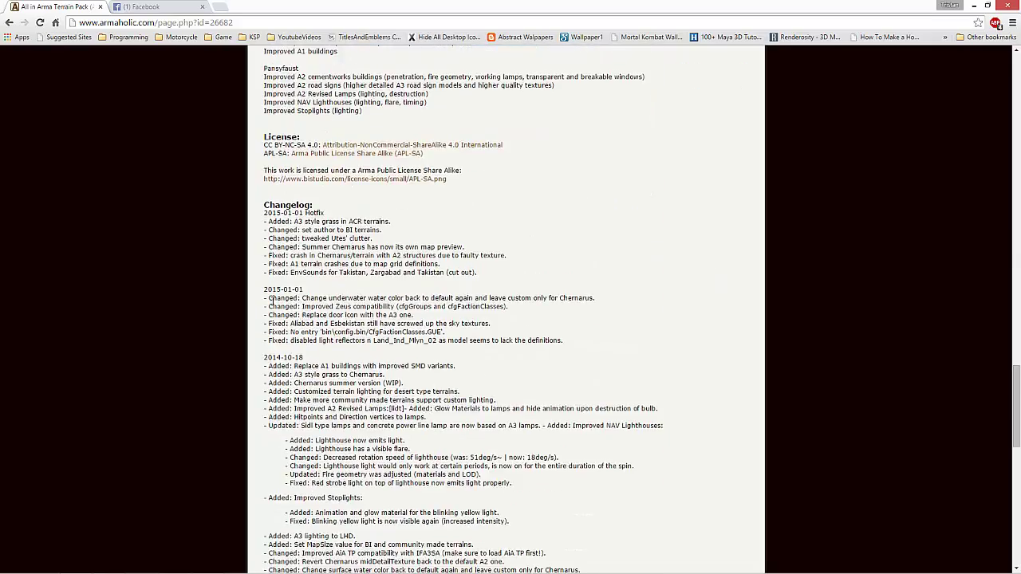
{"action": "scroll", "coordinate": [271, 303], "scroll_direction": "down", "scroll_amount": 15}
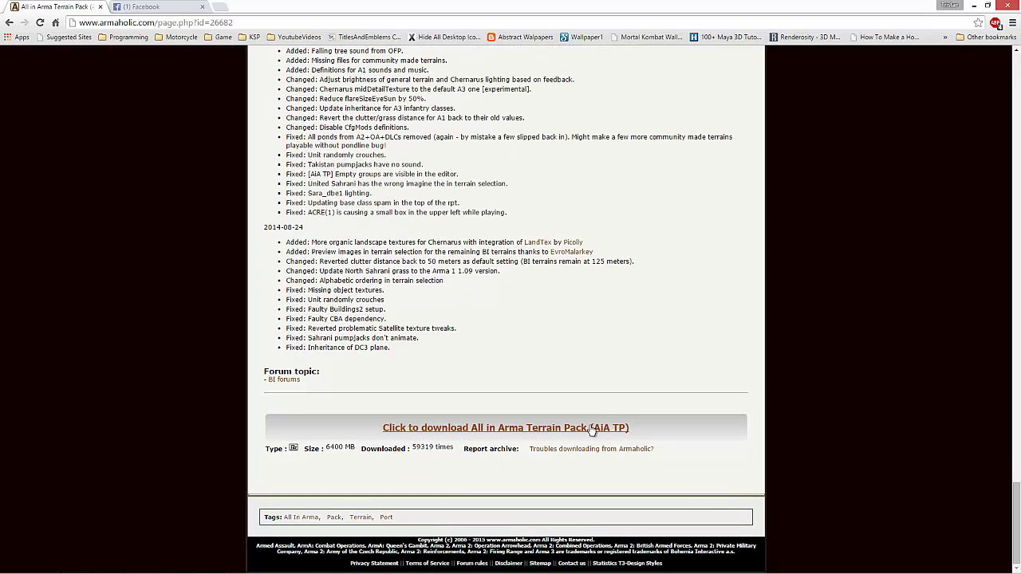
{"action": "scroll", "coordinate": [235, 430], "scroll_direction": "up", "scroll_amount": 15}
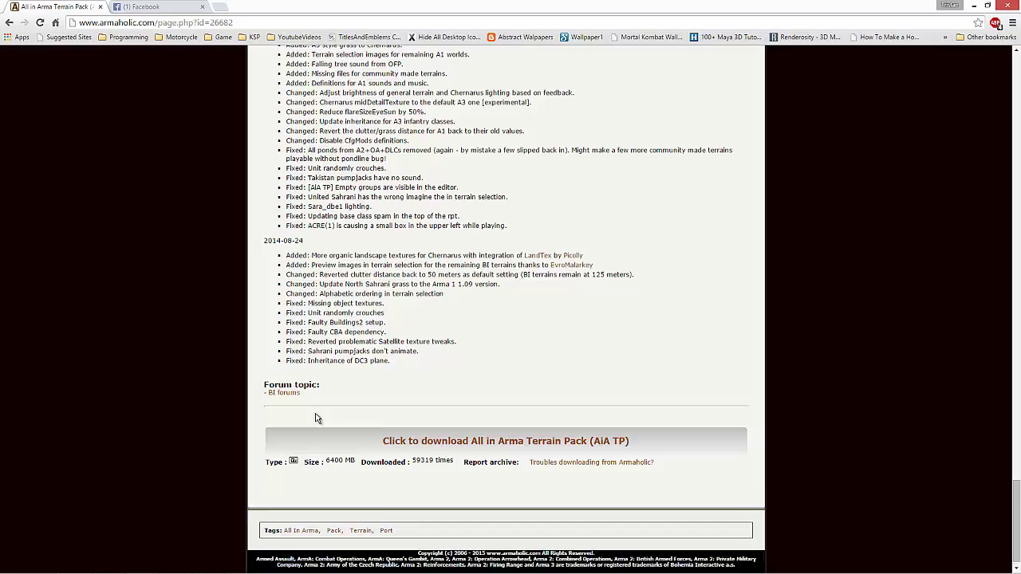
{"action": "scroll", "coordinate": [235, 423], "scroll_direction": "up", "scroll_amount": 5}
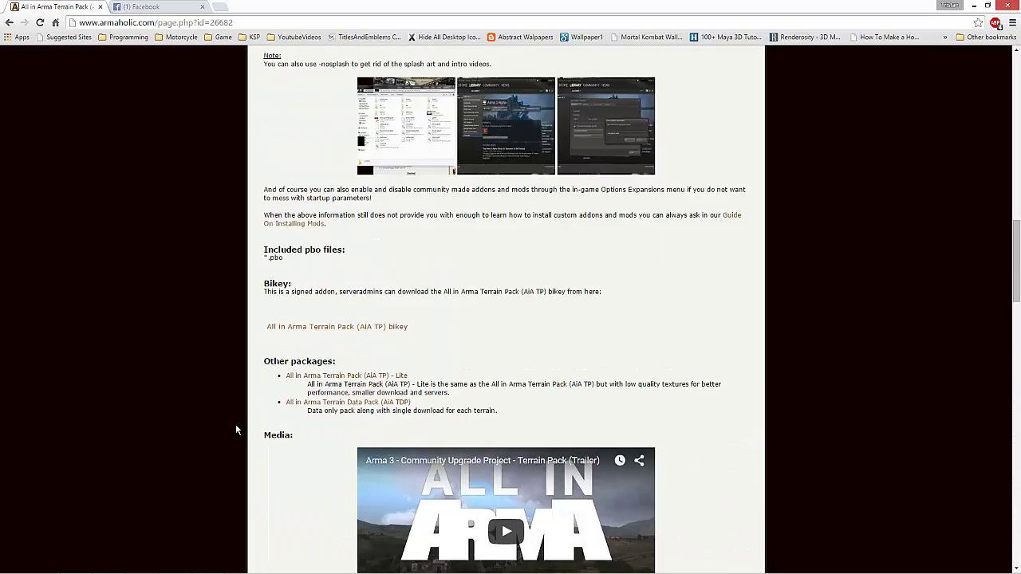
{"action": "scroll", "coordinate": [236, 423], "scroll_direction": "up", "scroll_amount": 6}
{"action": "scroll", "coordinate": [236, 428], "scroll_direction": "up", "scroll_amount": 4}
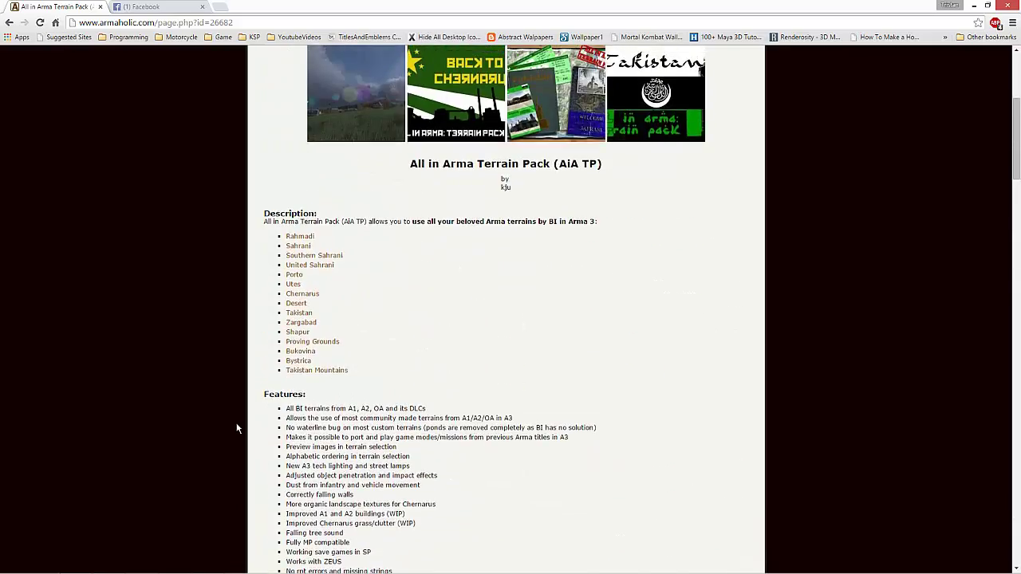
{"action": "scroll", "coordinate": [236, 428], "scroll_direction": "down", "scroll_amount": 3}
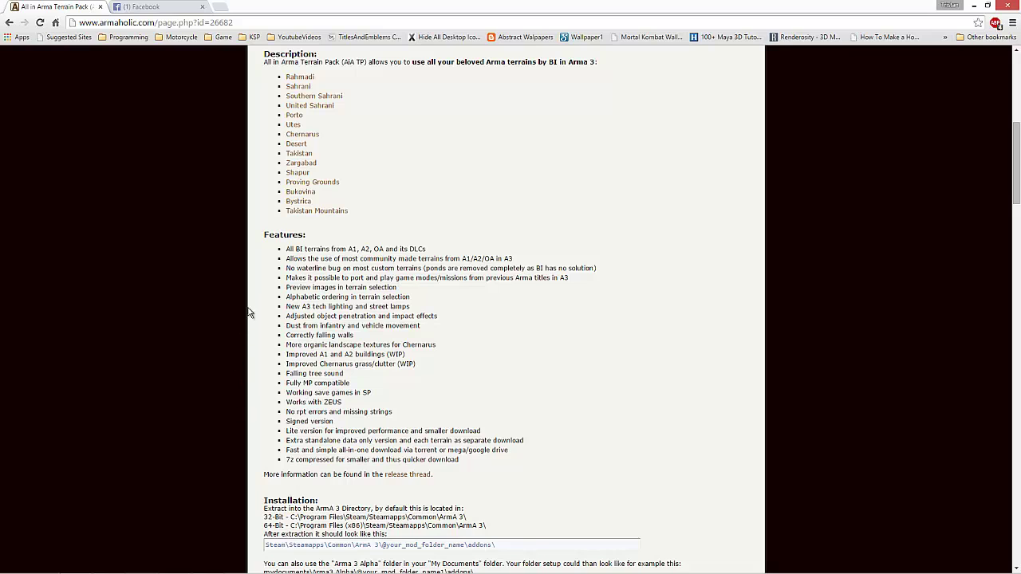
{"action": "scroll", "coordinate": [255, 343], "scroll_direction": "up", "scroll_amount": 5}
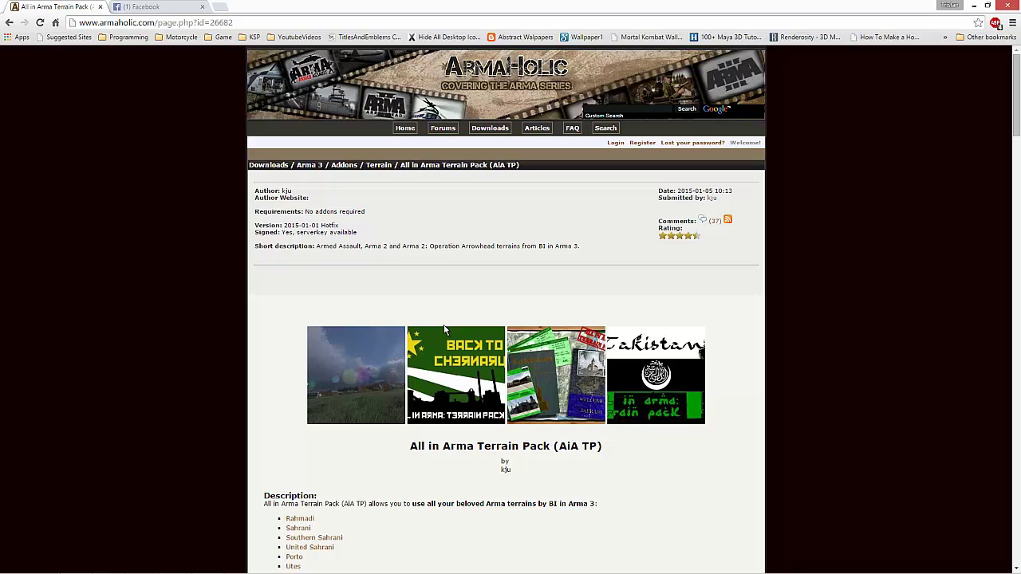
{"action": "left_click", "coordinate": [146, 8]}
{"action": "left_click", "coordinate": [77, 8]}
{"action": "left_click", "coordinate": [974, 5]}
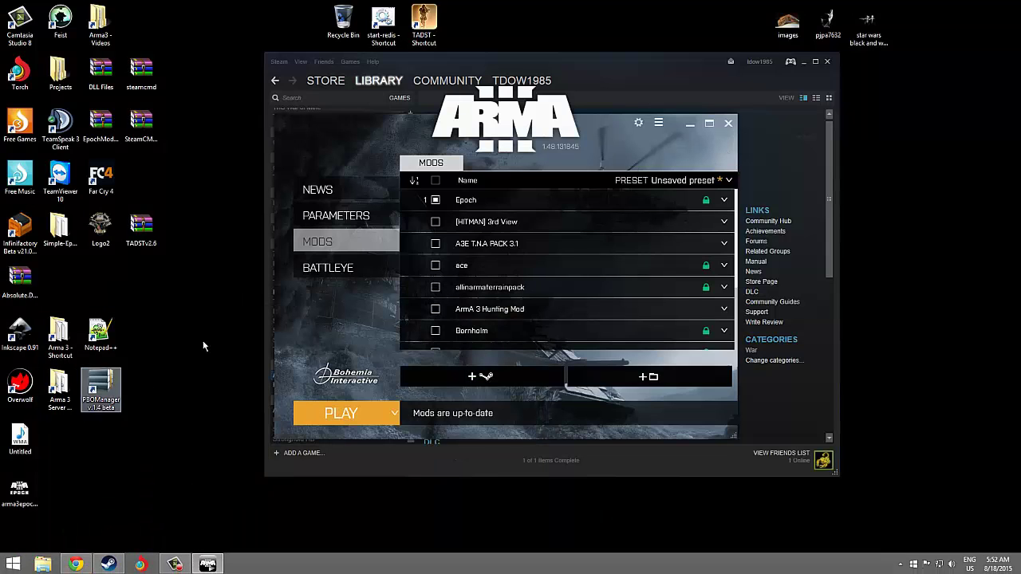
{"action": "left_click", "coordinate": [43, 564]}
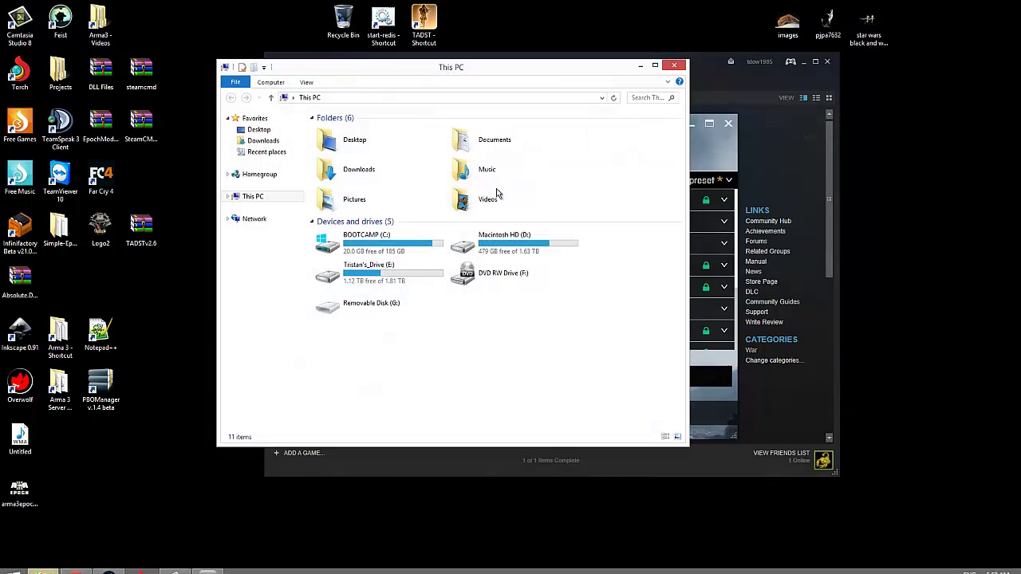
{"action": "double_click", "coordinate": [360, 243]}
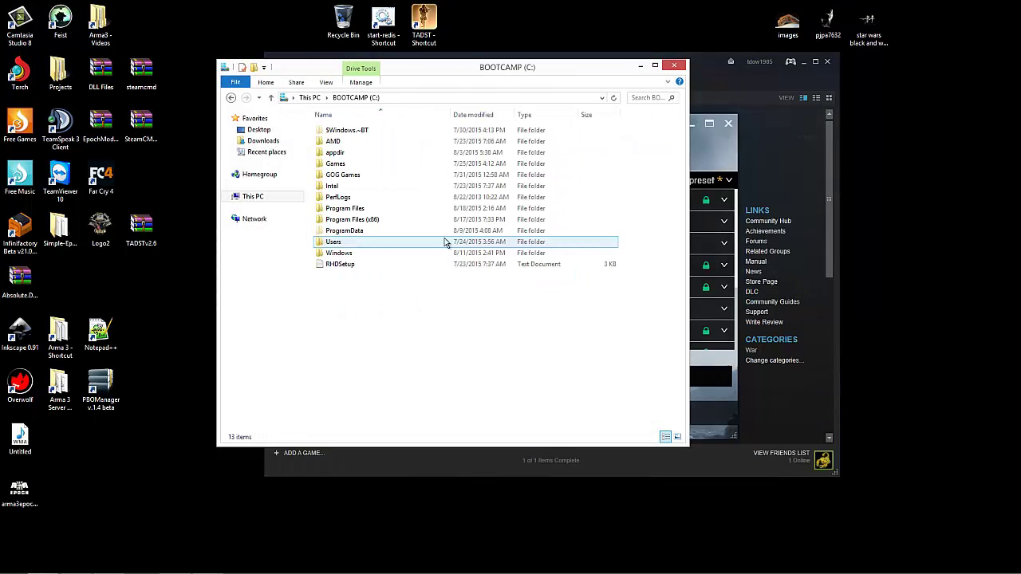
{"action": "double_click", "coordinate": [363, 221]}
{"action": "scroll", "coordinate": [386, 303], "scroll_direction": "down", "scroll_amount": 8}
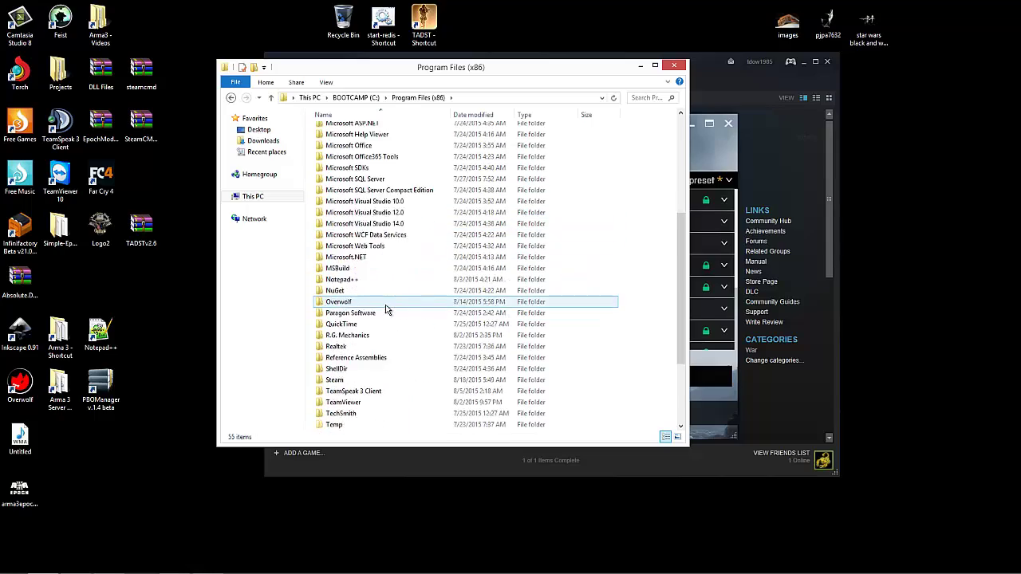
{"action": "scroll", "coordinate": [372, 411], "scroll_direction": "down", "scroll_amount": 1}
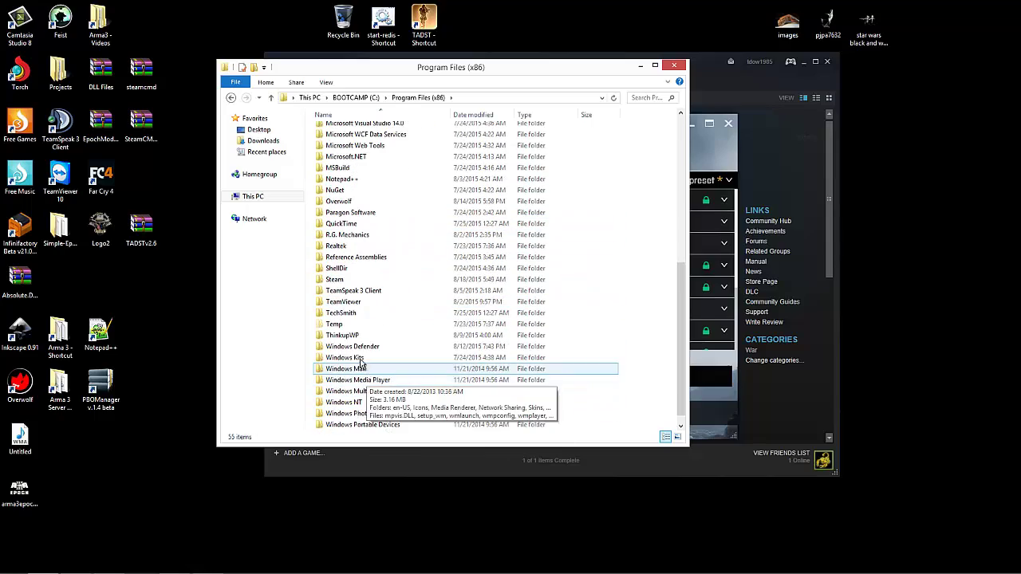
{"action": "double_click", "coordinate": [339, 278]}
{"action": "scroll", "coordinate": [334, 319], "scroll_direction": "down", "scroll_amount": 1}
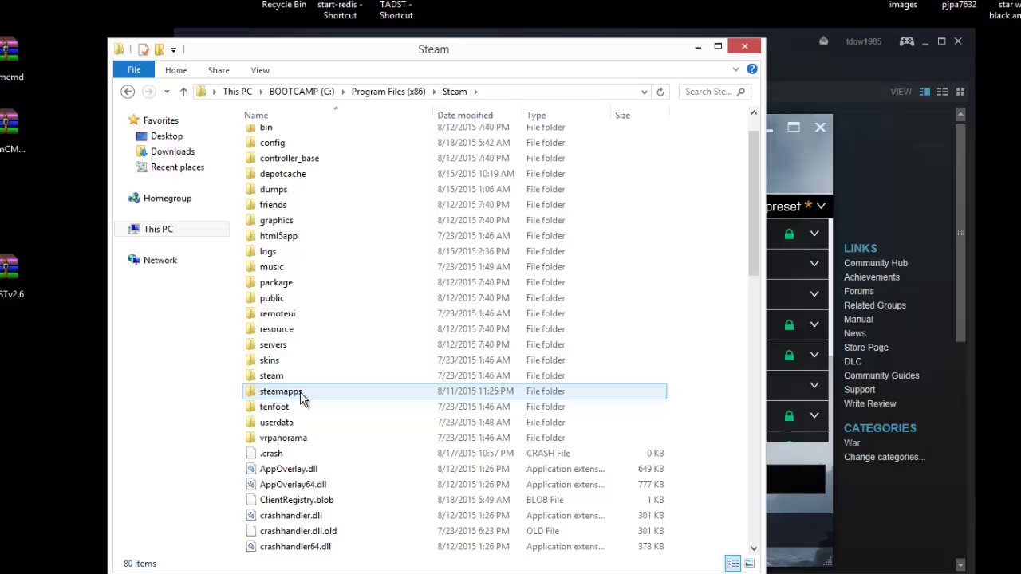
{"action": "double_click", "coordinate": [300, 393]}
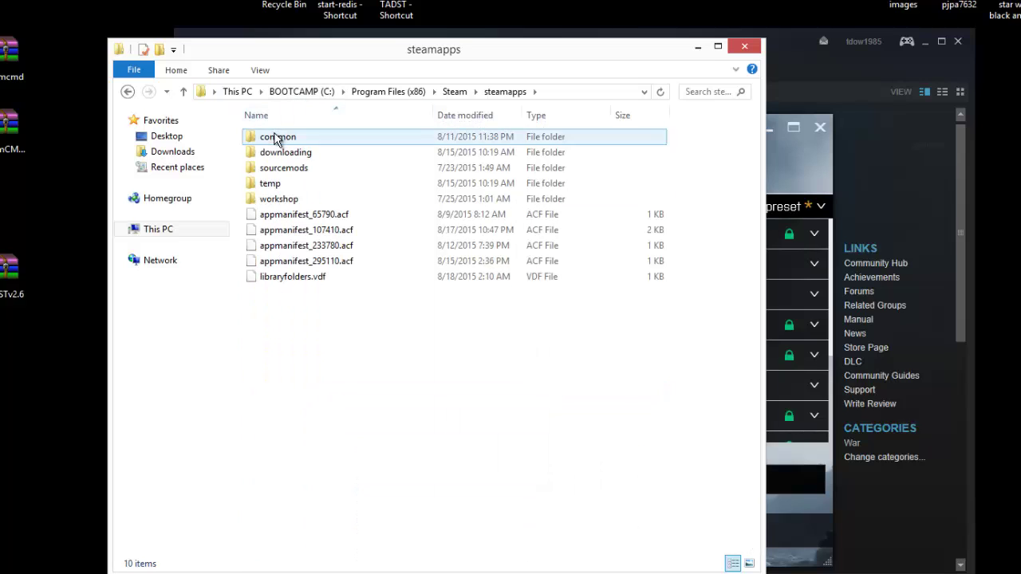
{"action": "double_click", "coordinate": [276, 138]}
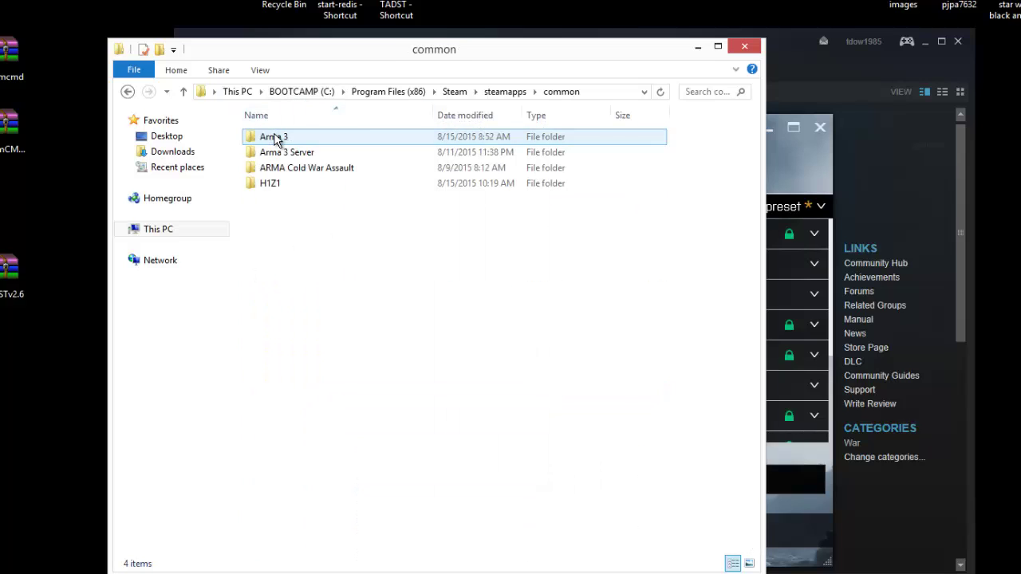
{"action": "double_click", "coordinate": [323, 140]}
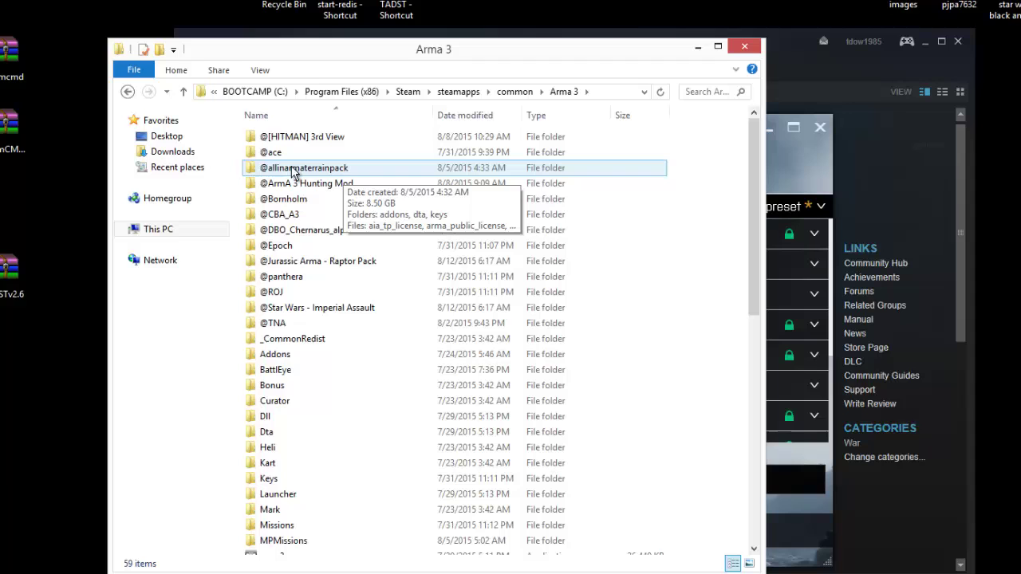
{"action": "left_click", "coordinate": [744, 47]}
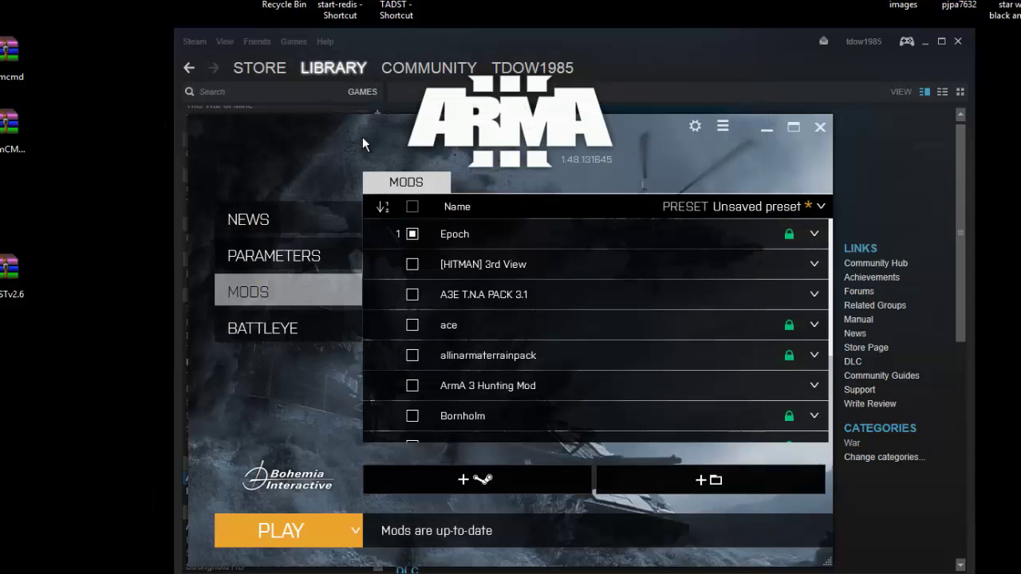
{"action": "left_click", "coordinate": [705, 477]}
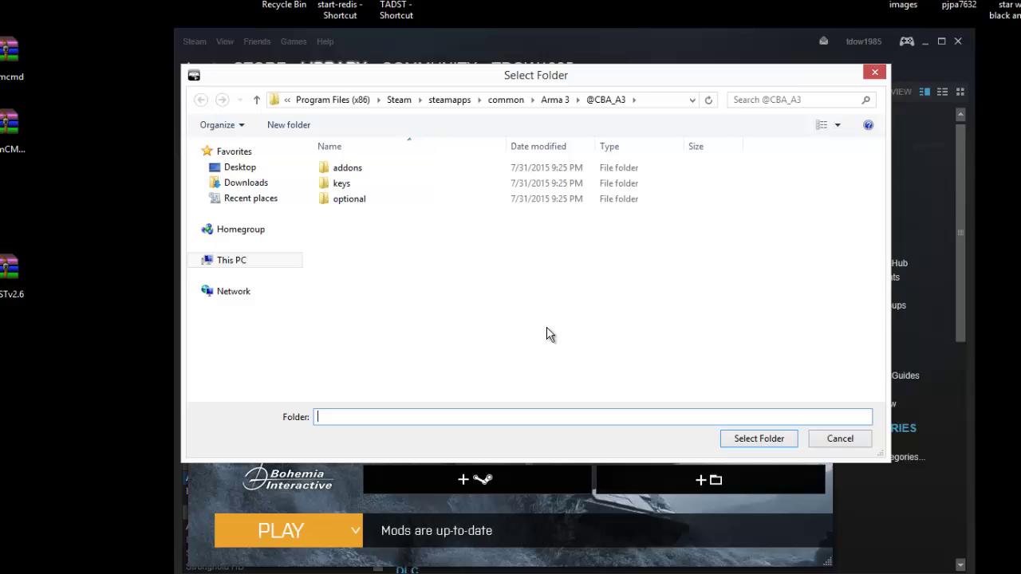
{"action": "left_click", "coordinate": [553, 100]}
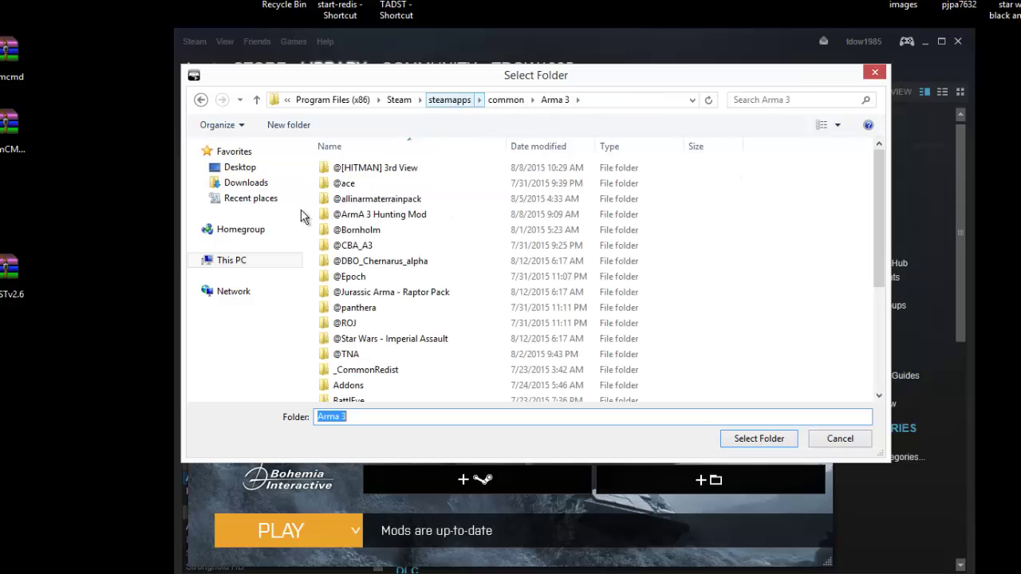
{"action": "left_click", "coordinate": [377, 206]}
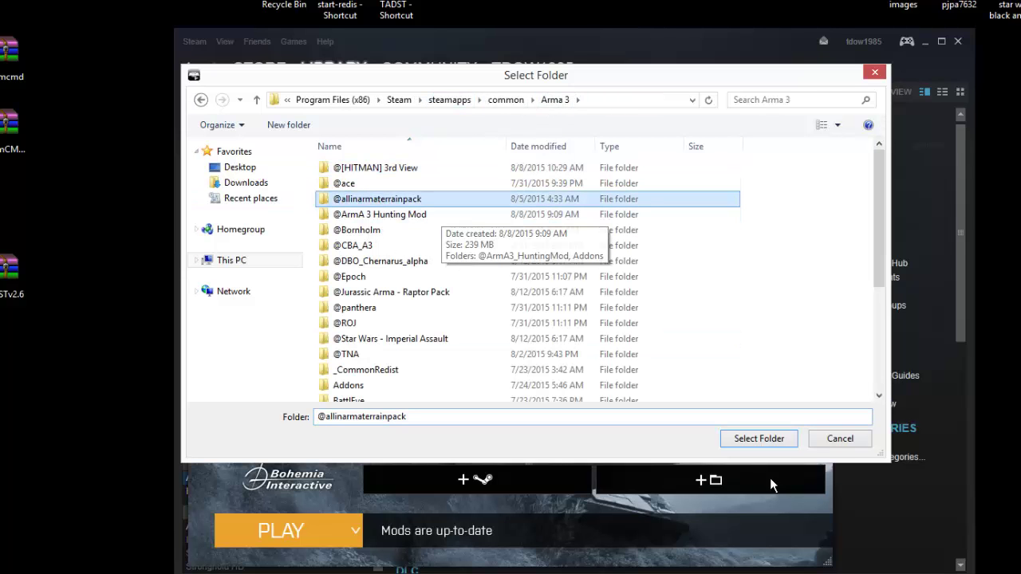
{"action": "left_click", "coordinate": [837, 437]}
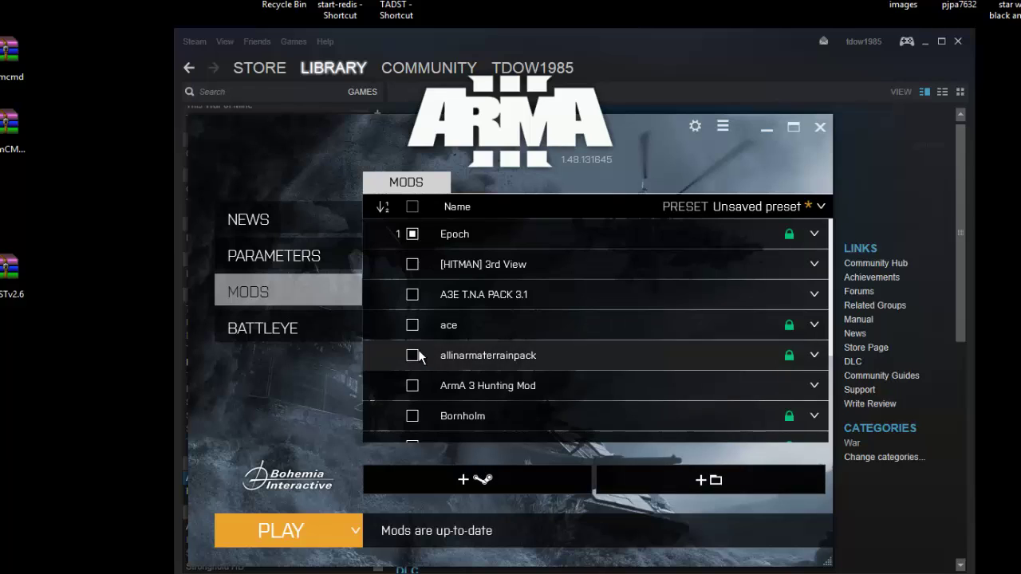
{"action": "scroll", "coordinate": [418, 350], "scroll_direction": "down", "scroll_amount": 1}
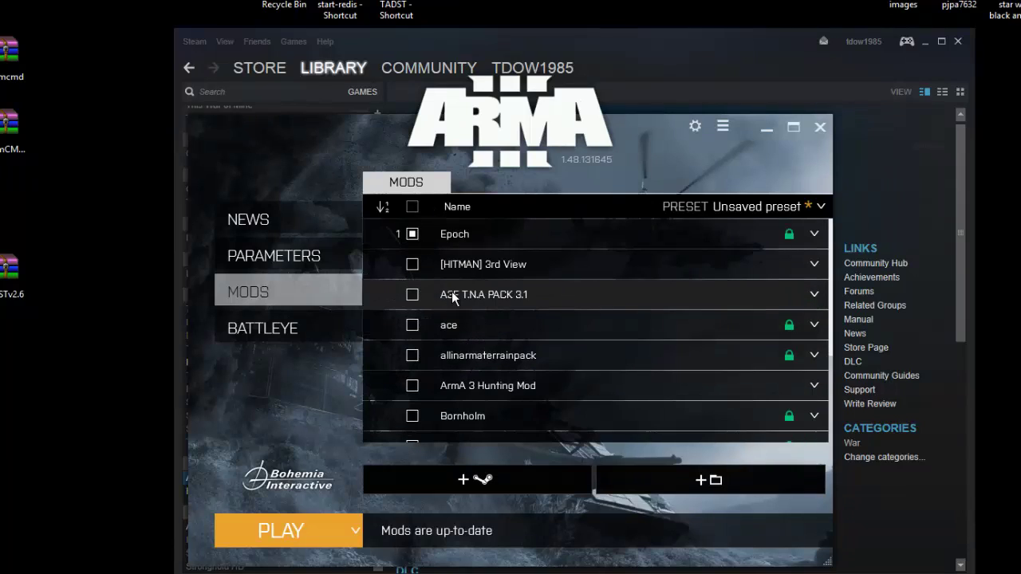
Step: Expand the Epoch mod's details in the Mods list, then launch Arma 3 with it enabled
{"action": "left_click", "coordinate": [408, 236]}
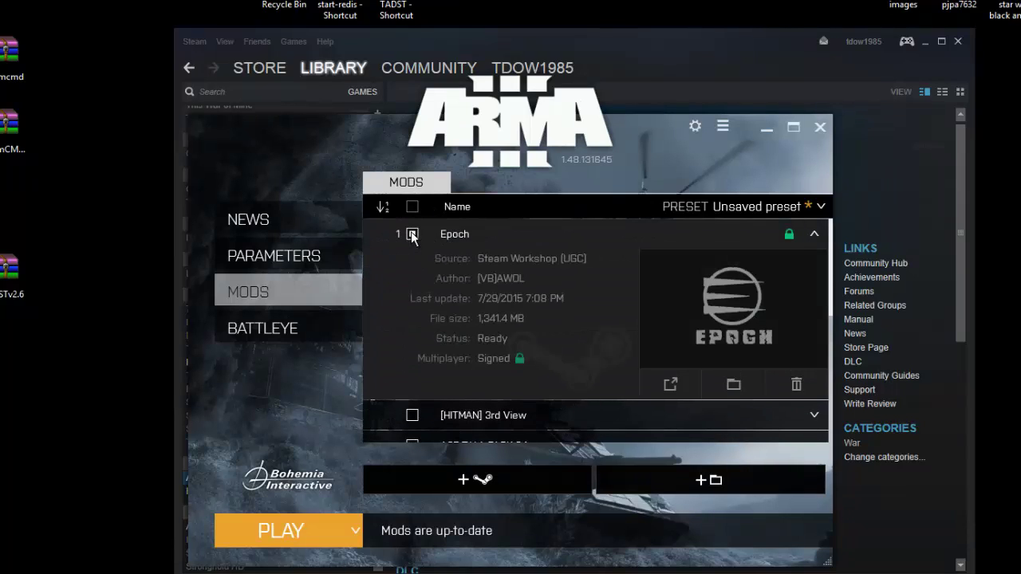
{"action": "left_click", "coordinate": [269, 526]}
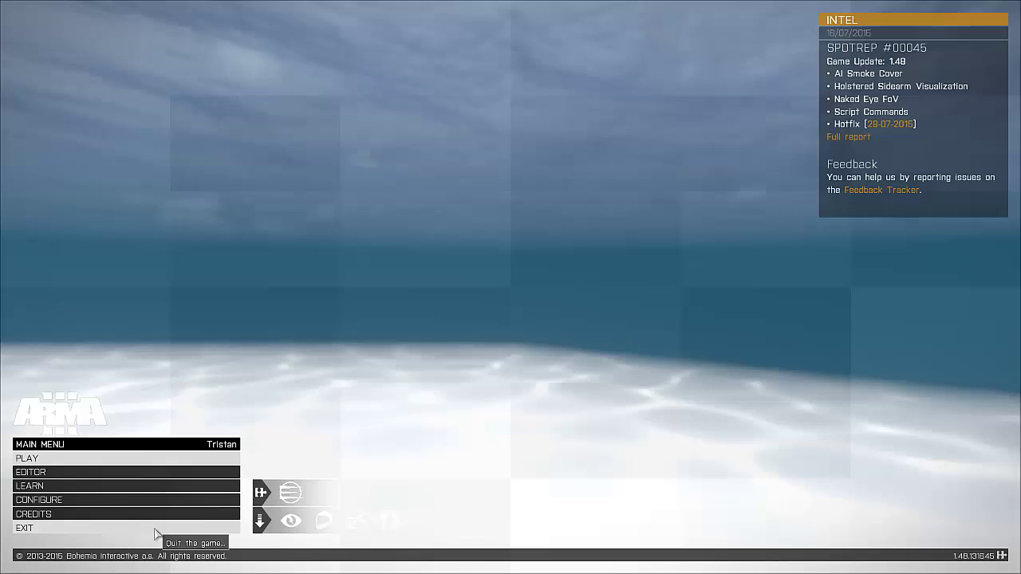
Step: Open the Internet server list from Play > Multiplayer
{"action": "left_click", "coordinate": [91, 459]}
{"action": "left_click", "coordinate": [62, 460]}
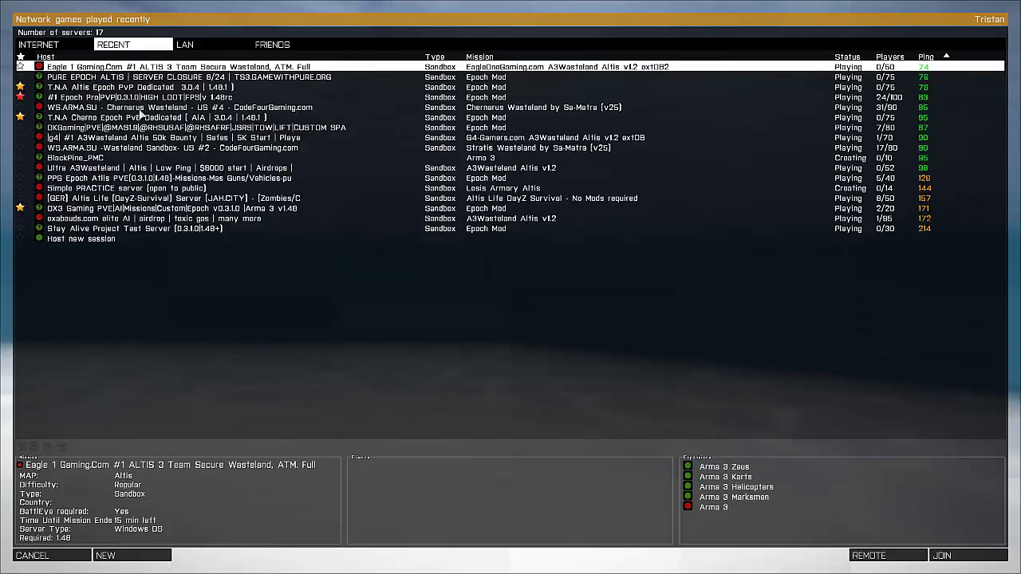
{"action": "left_click", "coordinate": [38, 44]}
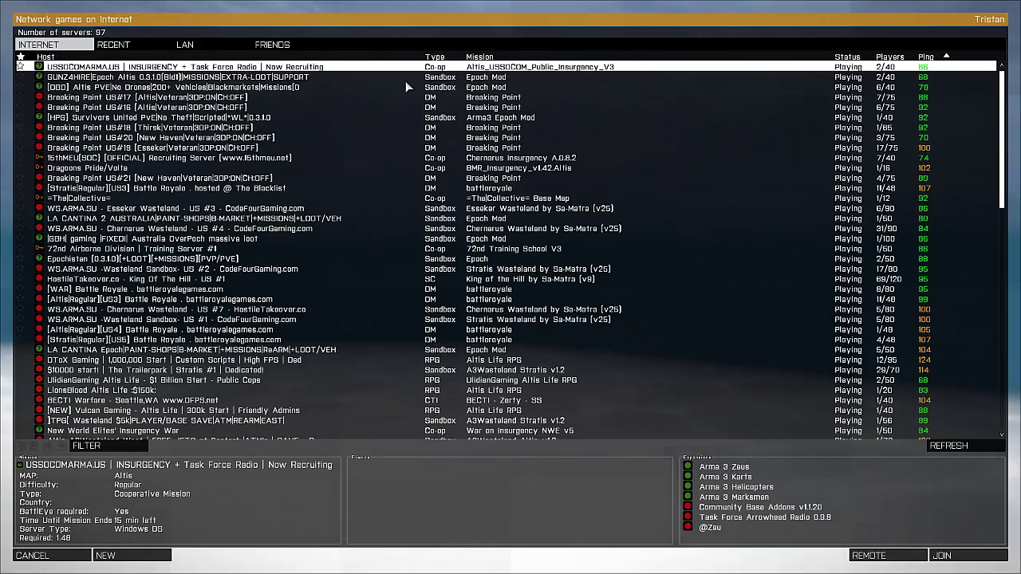
Step: Sort the servers by type and then mission, and select the PPG Epoch Chernarus server
{"action": "left_click", "coordinate": [437, 57]}
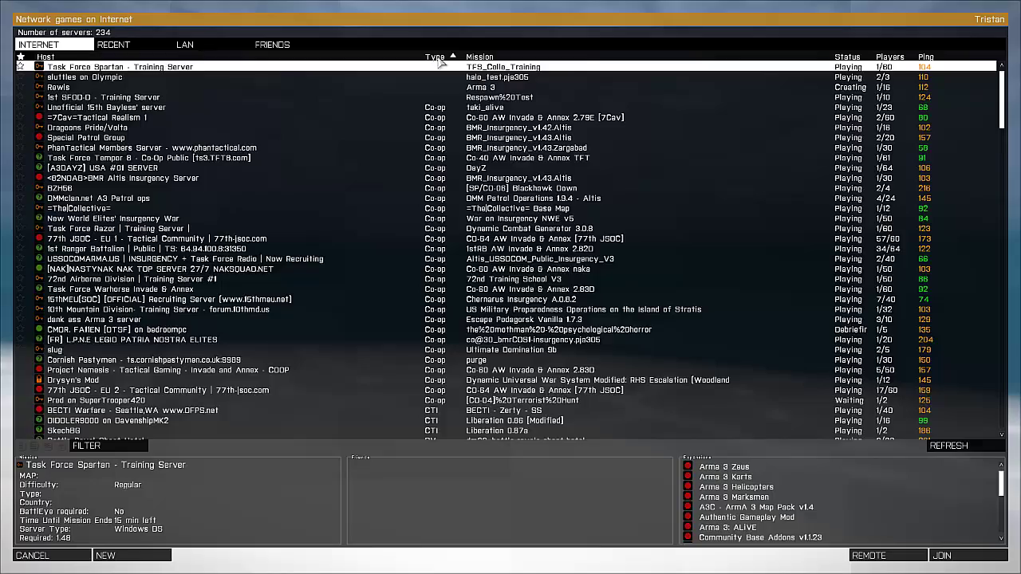
{"action": "left_click", "coordinate": [437, 58]}
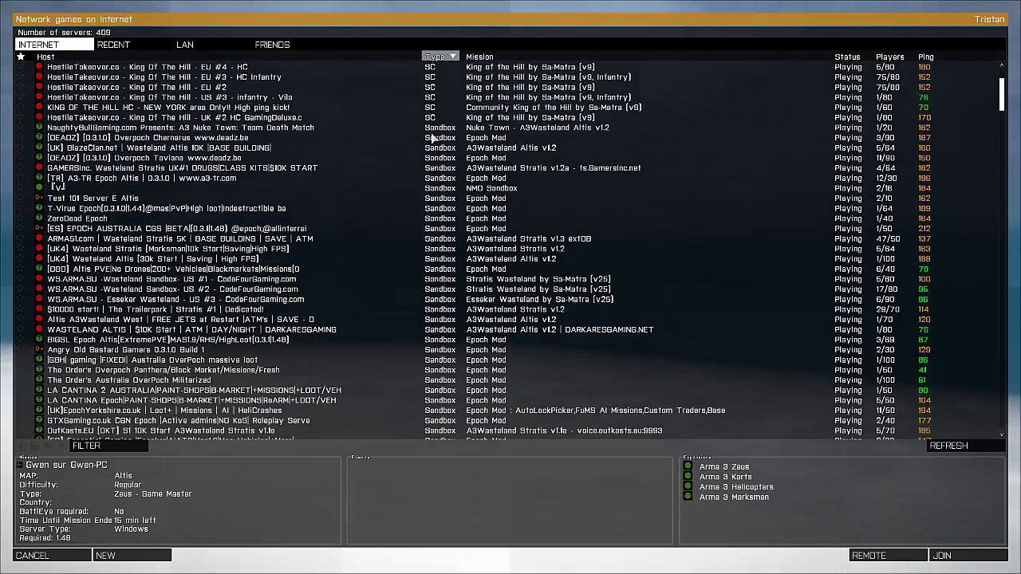
{"action": "scroll", "coordinate": [435, 139], "scroll_direction": "down", "scroll_amount": 2}
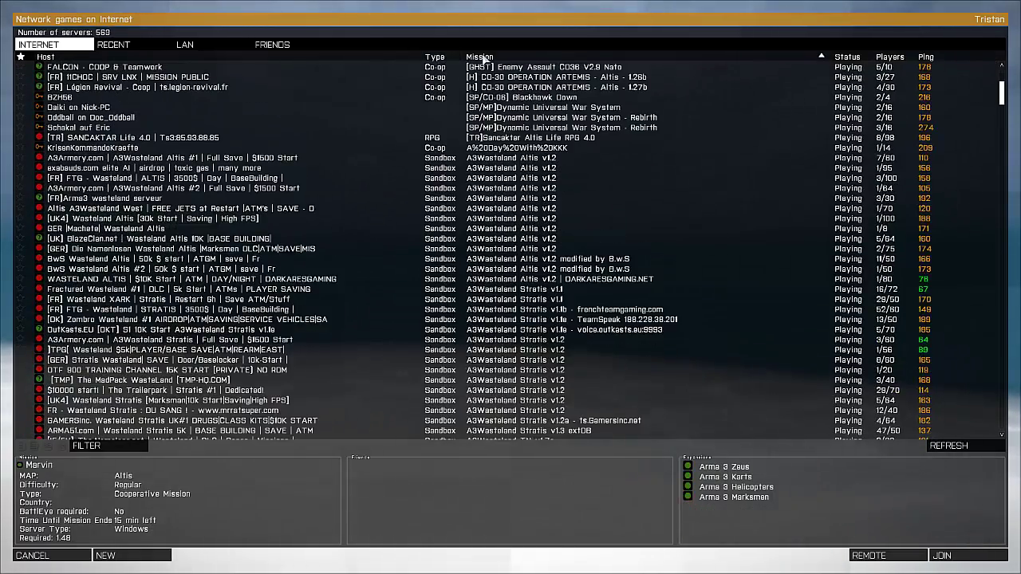
{"action": "left_click", "coordinate": [482, 57]}
{"action": "scroll", "coordinate": [493, 244], "scroll_direction": "down", "scroll_amount": 15}
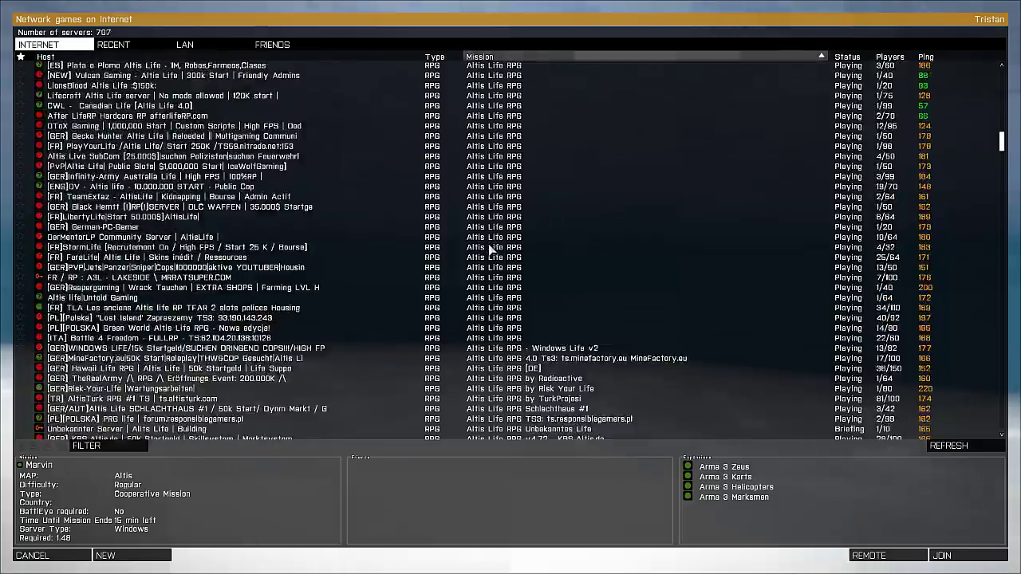
{"action": "scroll", "coordinate": [491, 250], "scroll_direction": "down", "scroll_amount": 15}
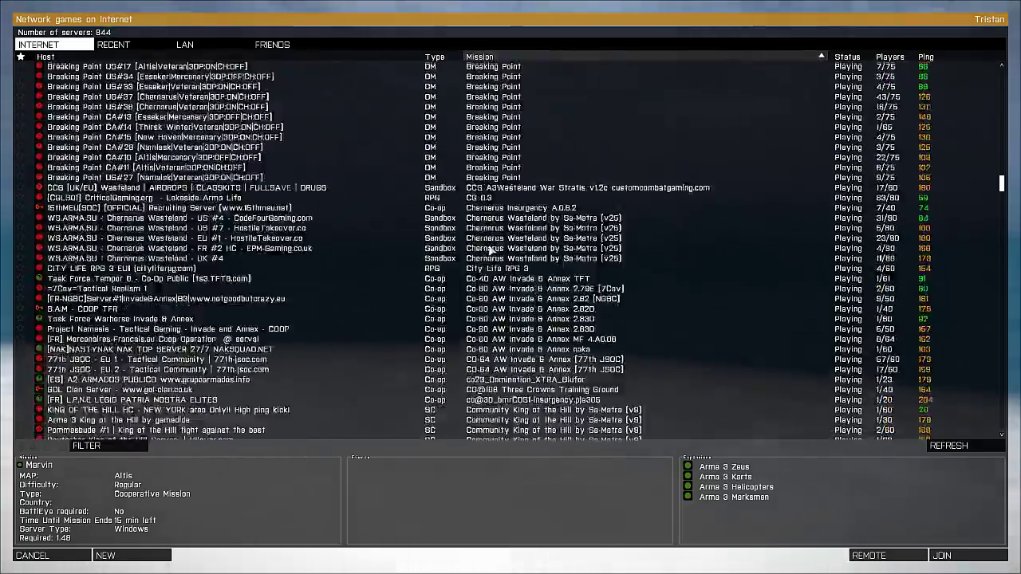
{"action": "scroll", "coordinate": [491, 250], "scroll_direction": "up", "scroll_amount": 4}
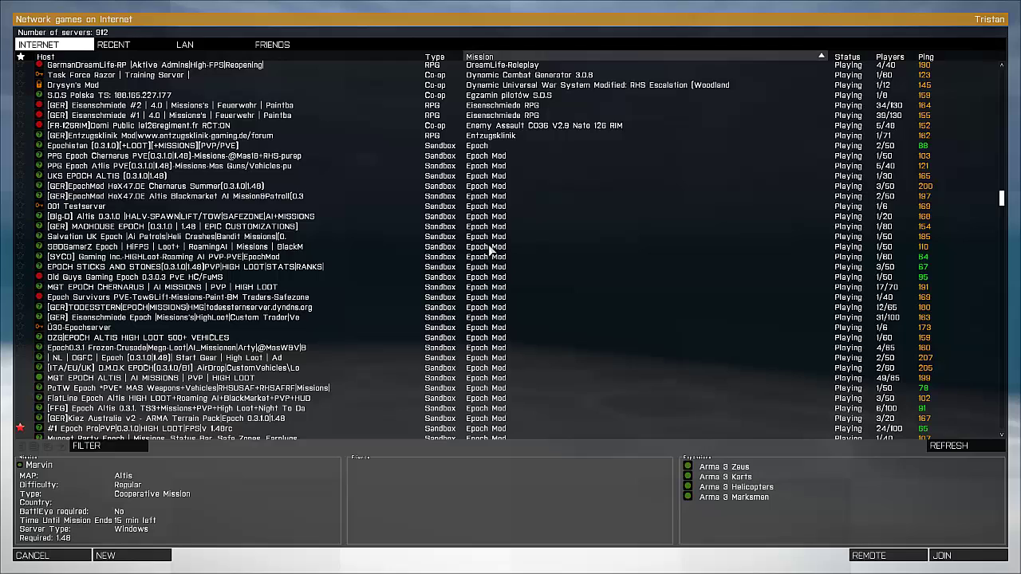
{"action": "left_click", "coordinate": [488, 135]}
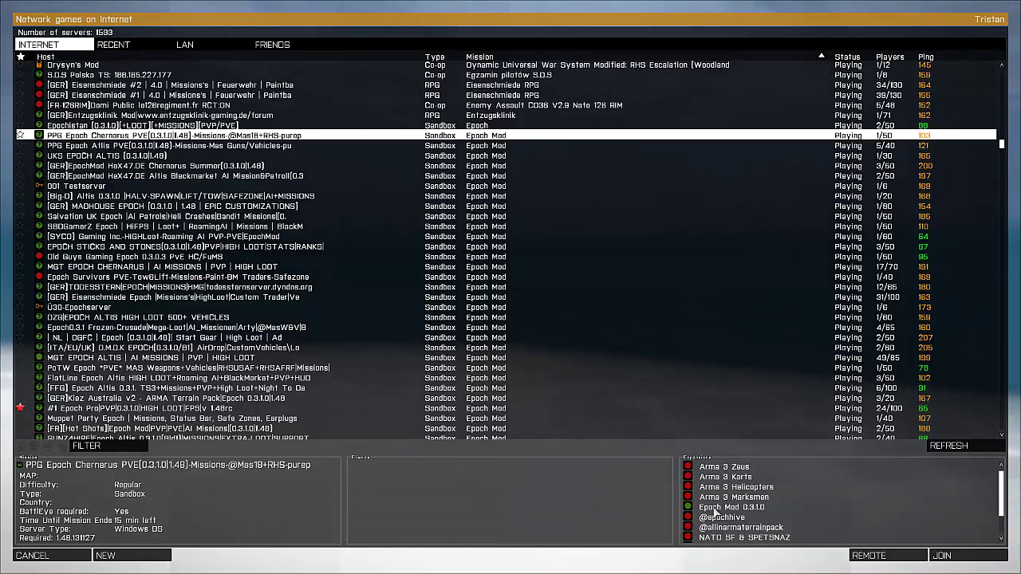
{"action": "left_click", "coordinate": [715, 517]}
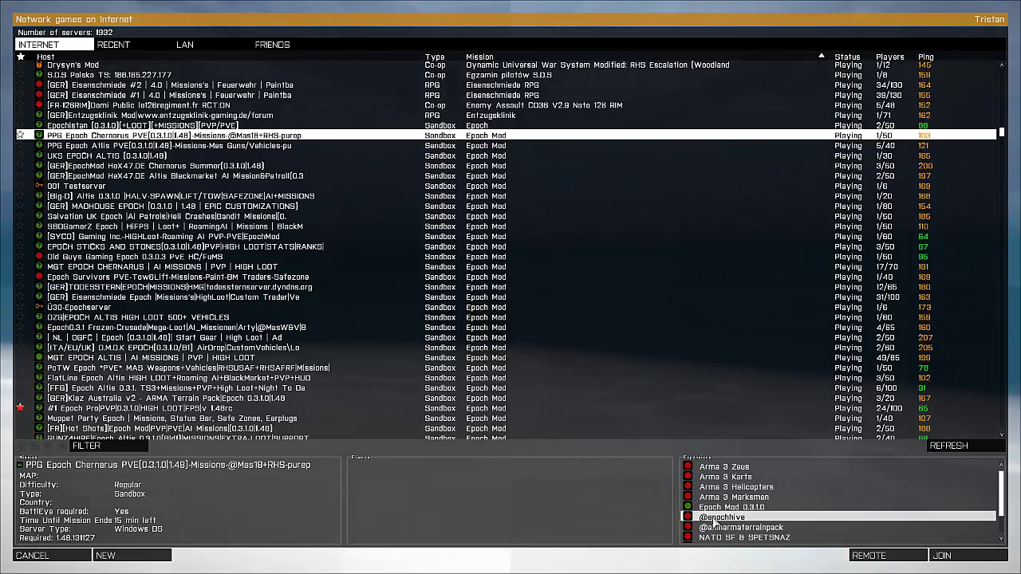
{"action": "left_click", "coordinate": [725, 468]}
{"action": "left_click", "coordinate": [714, 518]}
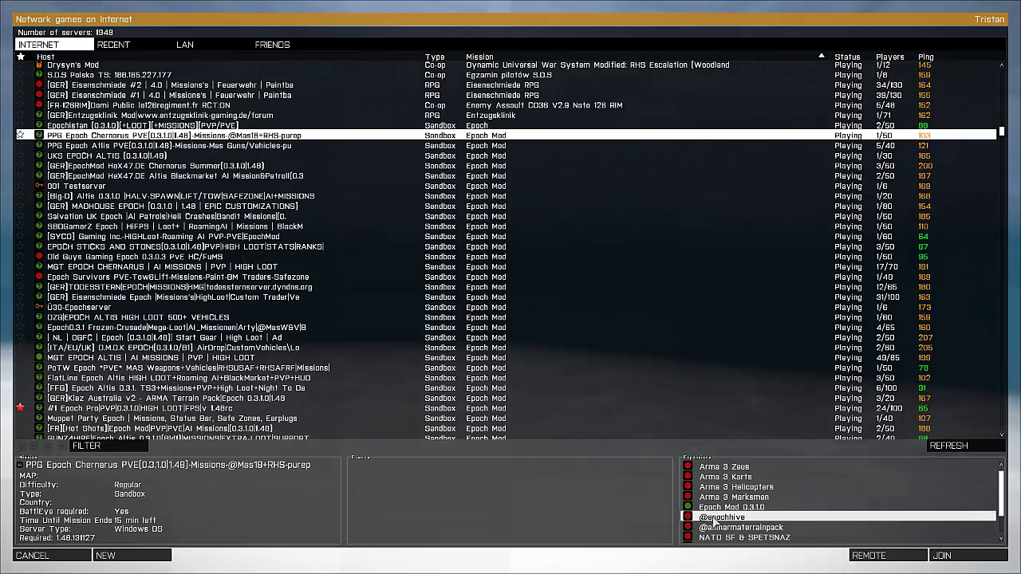
{"action": "scroll", "coordinate": [716, 519], "scroll_direction": "down", "scroll_amount": 3}
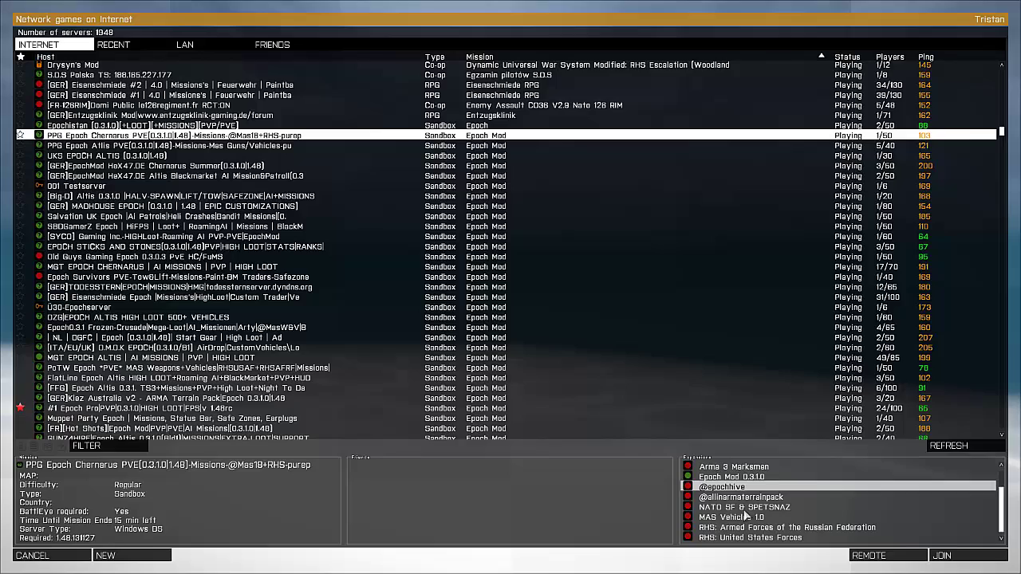
{"action": "left_click", "coordinate": [742, 497]}
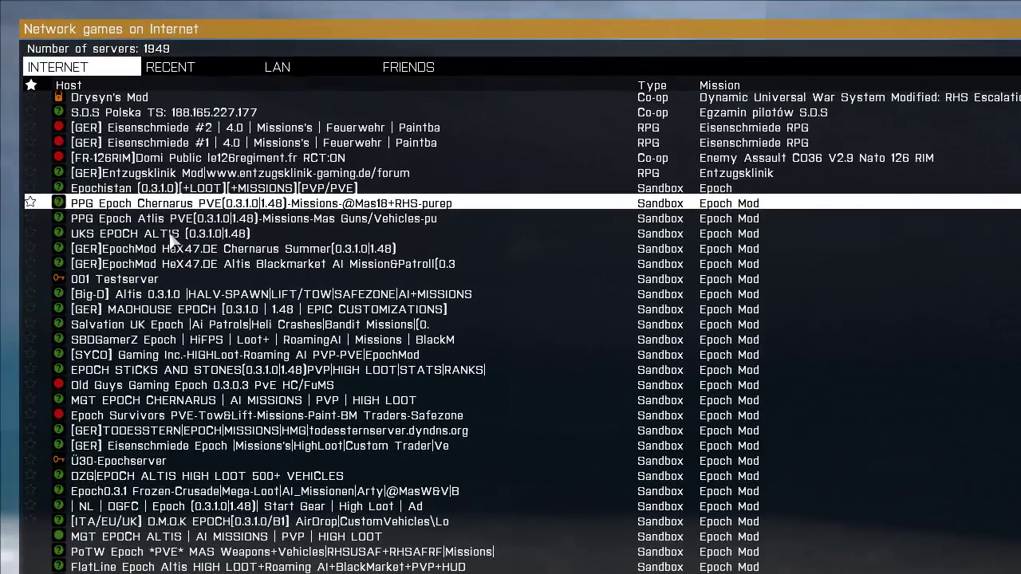
{"action": "left_click", "coordinate": [113, 158]}
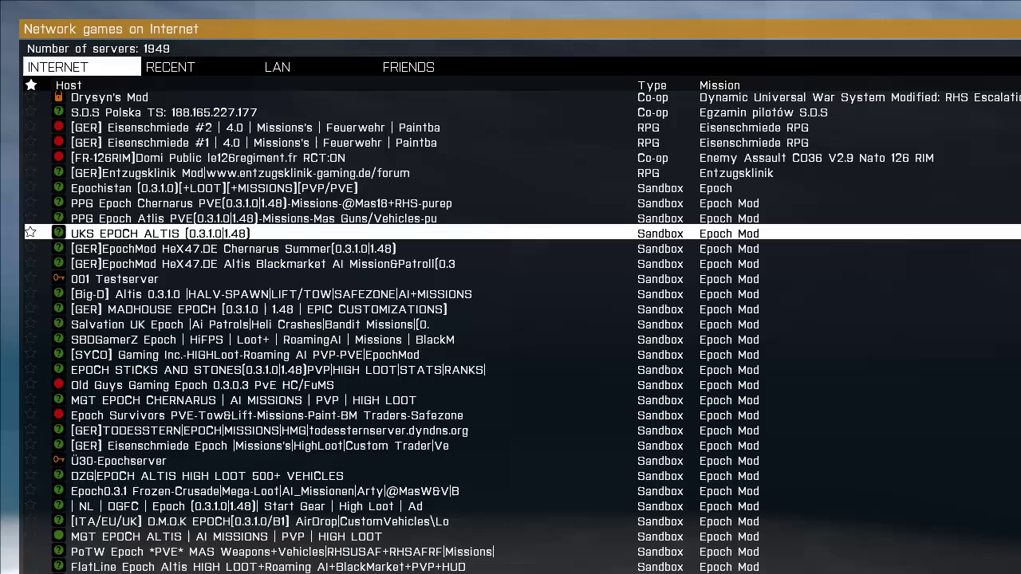
{"action": "left_click", "coordinate": [190, 67]}
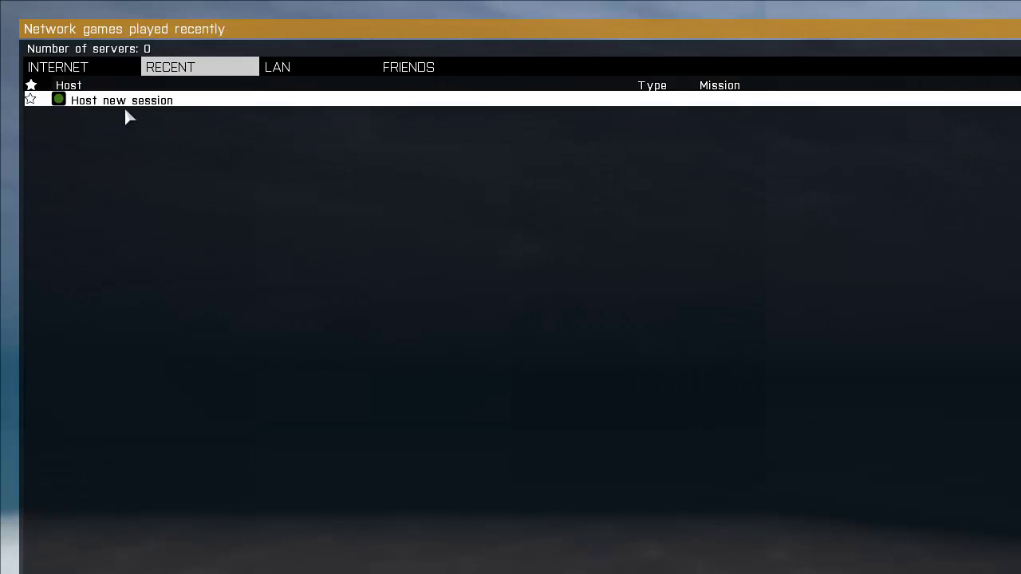
Step: Switch between the Internet and Recent tabs twice to refresh the recently played list
{"action": "left_click", "coordinate": [91, 68]}
{"action": "left_click", "coordinate": [166, 70]}
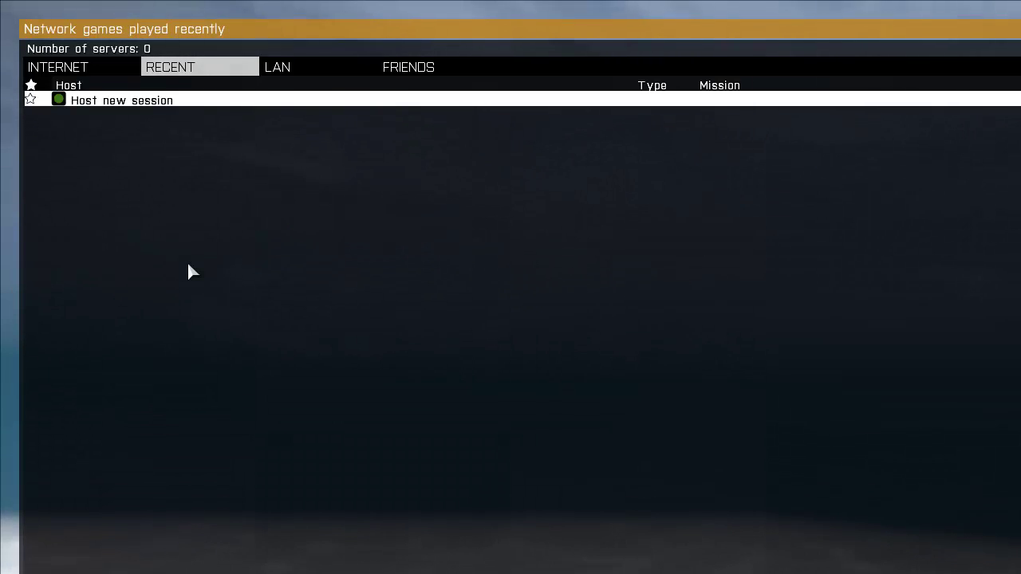
{"action": "left_click", "coordinate": [90, 70]}
{"action": "left_click", "coordinate": [148, 74]}
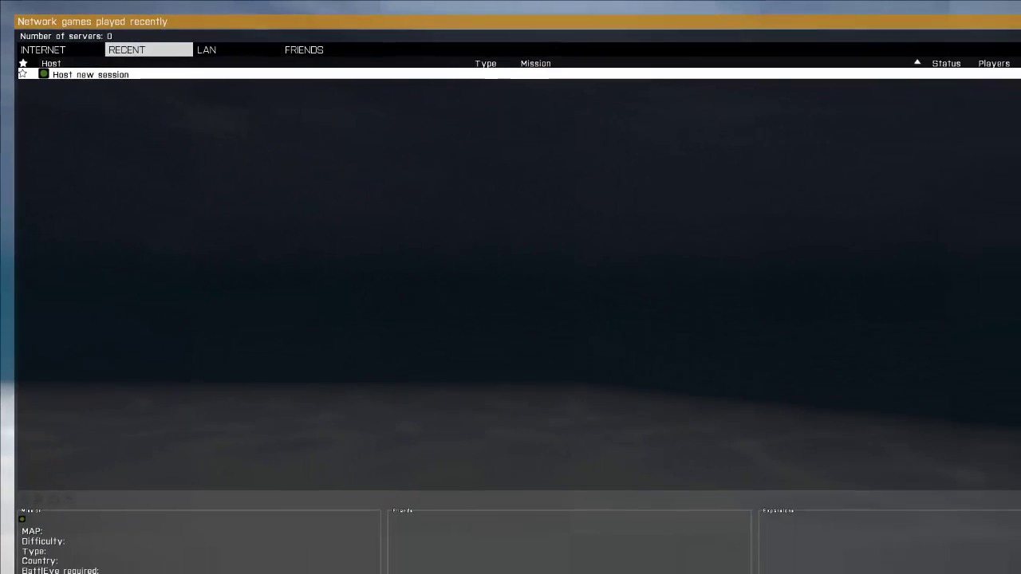